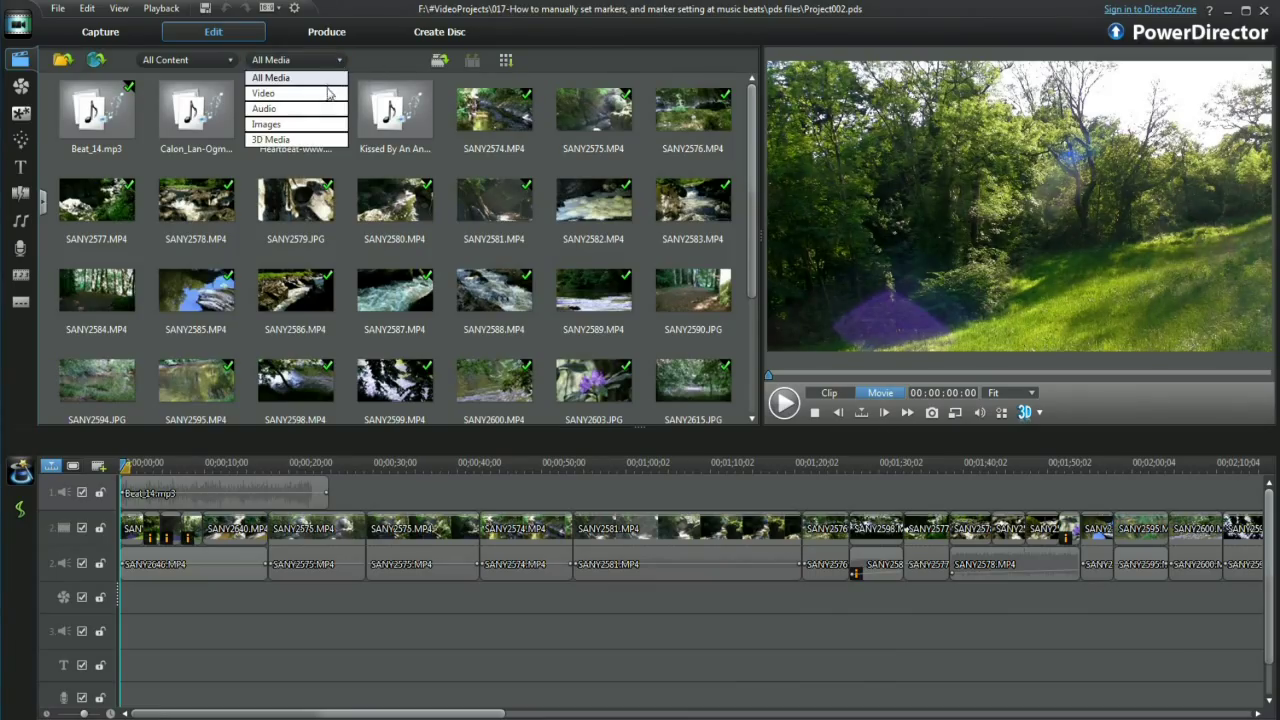
- Filter the media library to show only Audio files
left_click(312, 110)
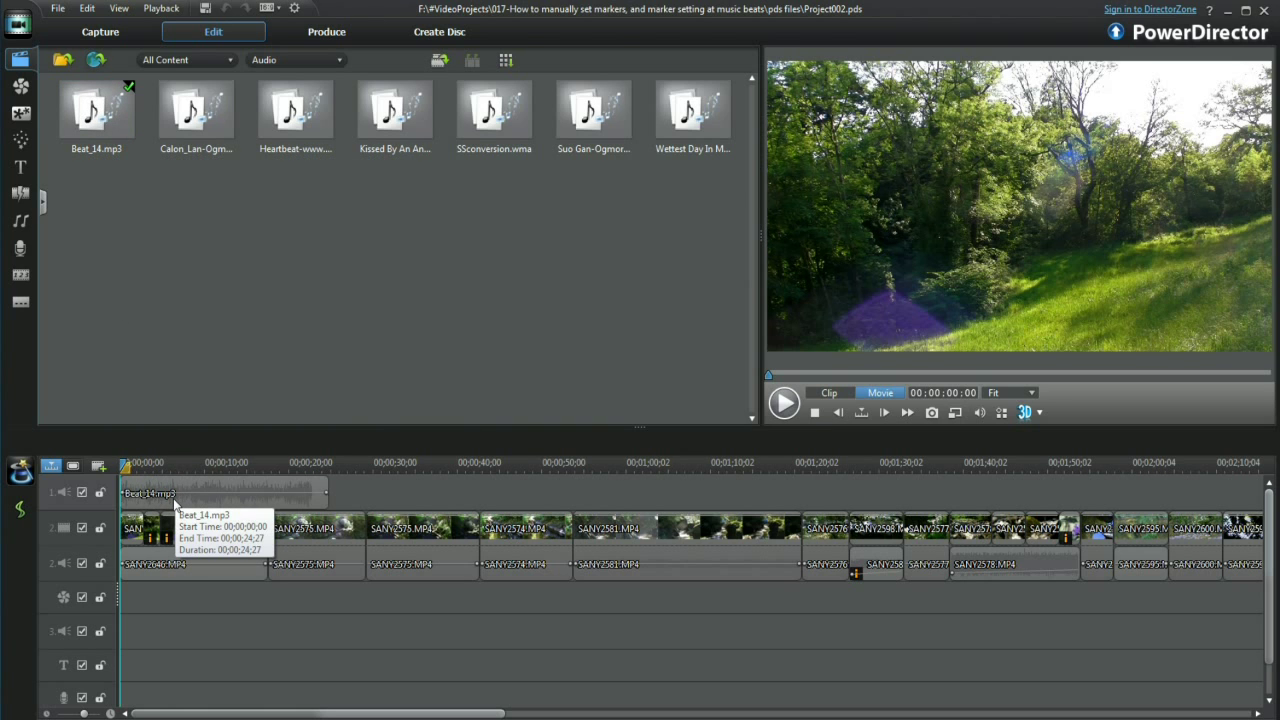
- Show the MusicBeat track and open automatic beat detection for the Beat_14.mp3 clip
right_click(264, 626)
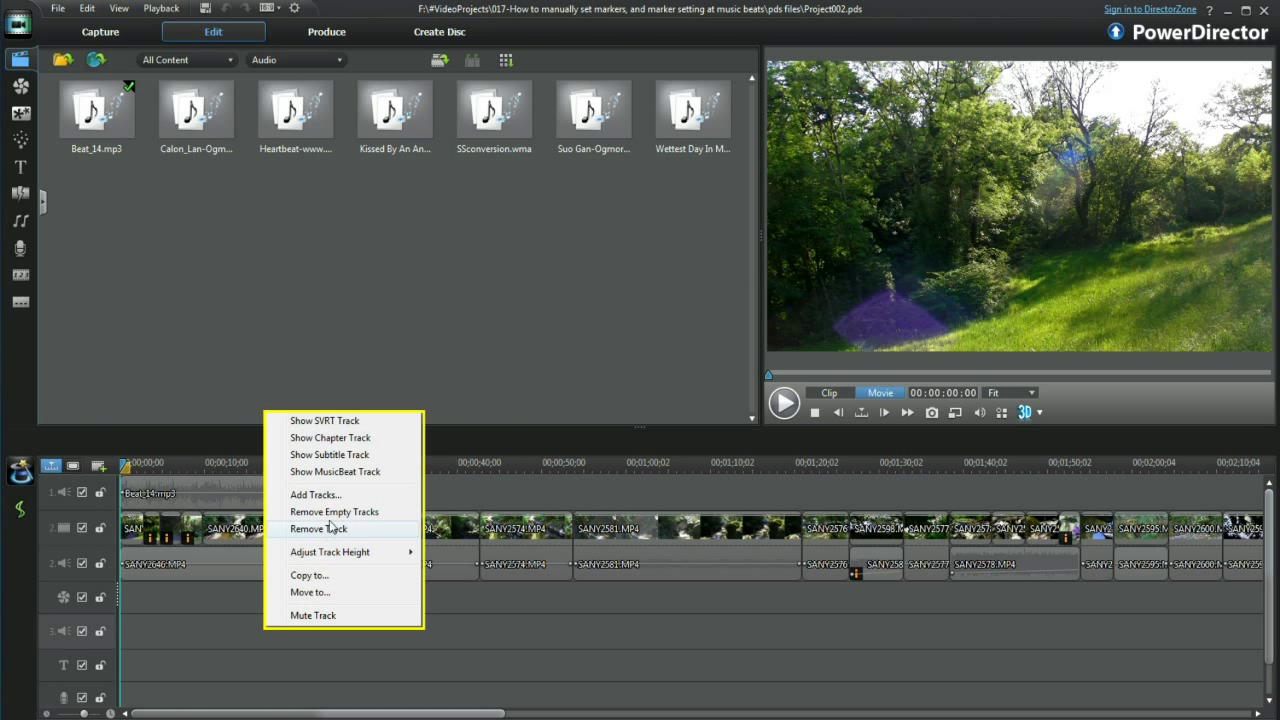
left_click(334, 474)
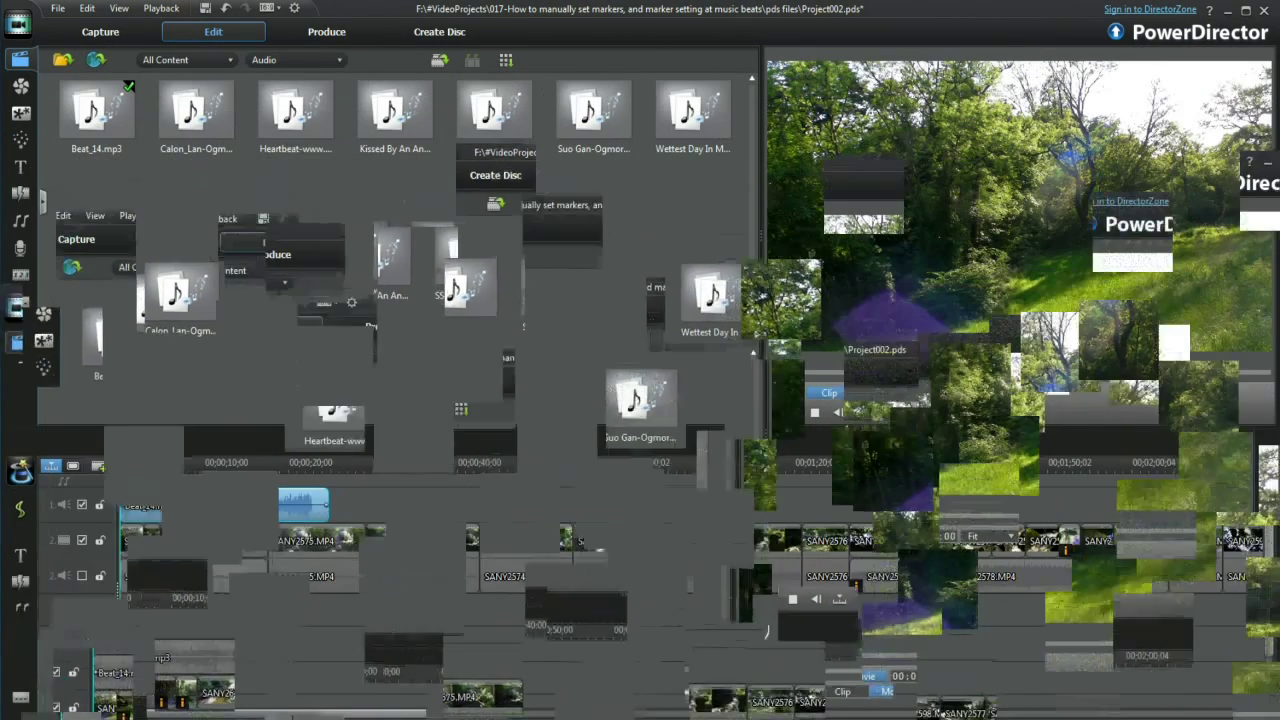
right_click(222, 515)
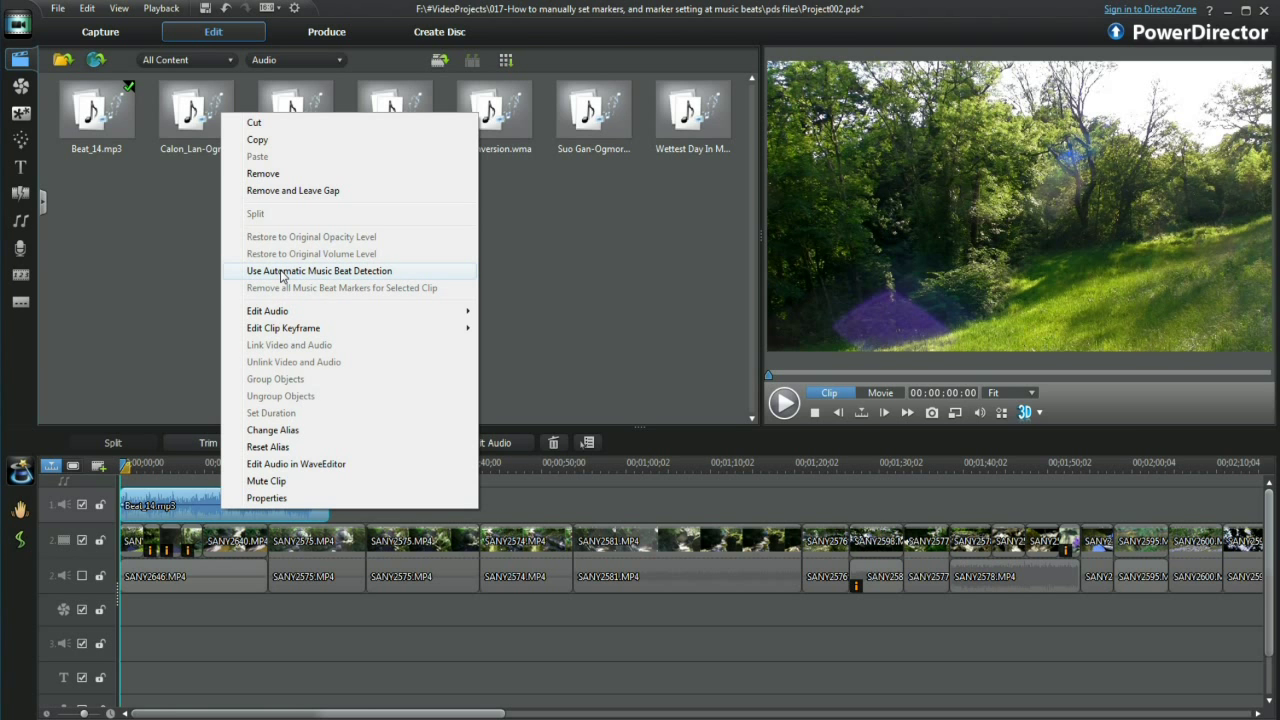
left_click(283, 272)
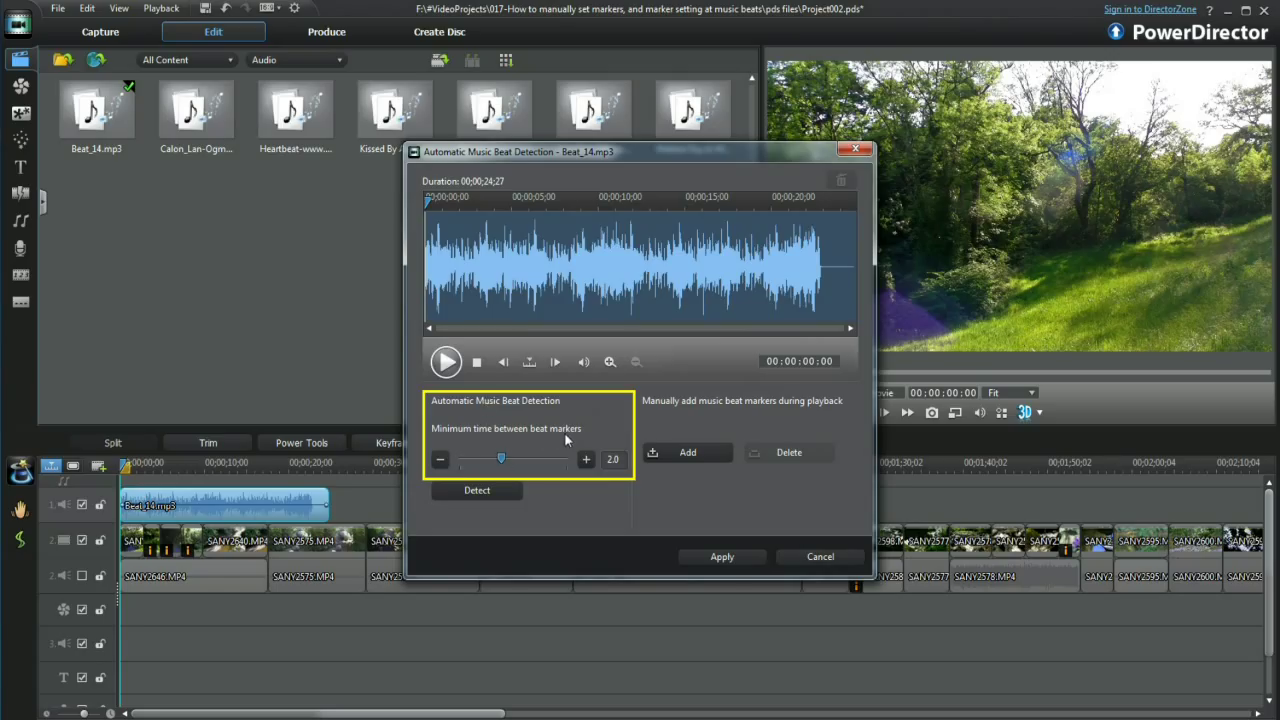
- Detect beats in Beat_14.mp3, preview them, and lower the minimum marker spacing
left_click(478, 491)
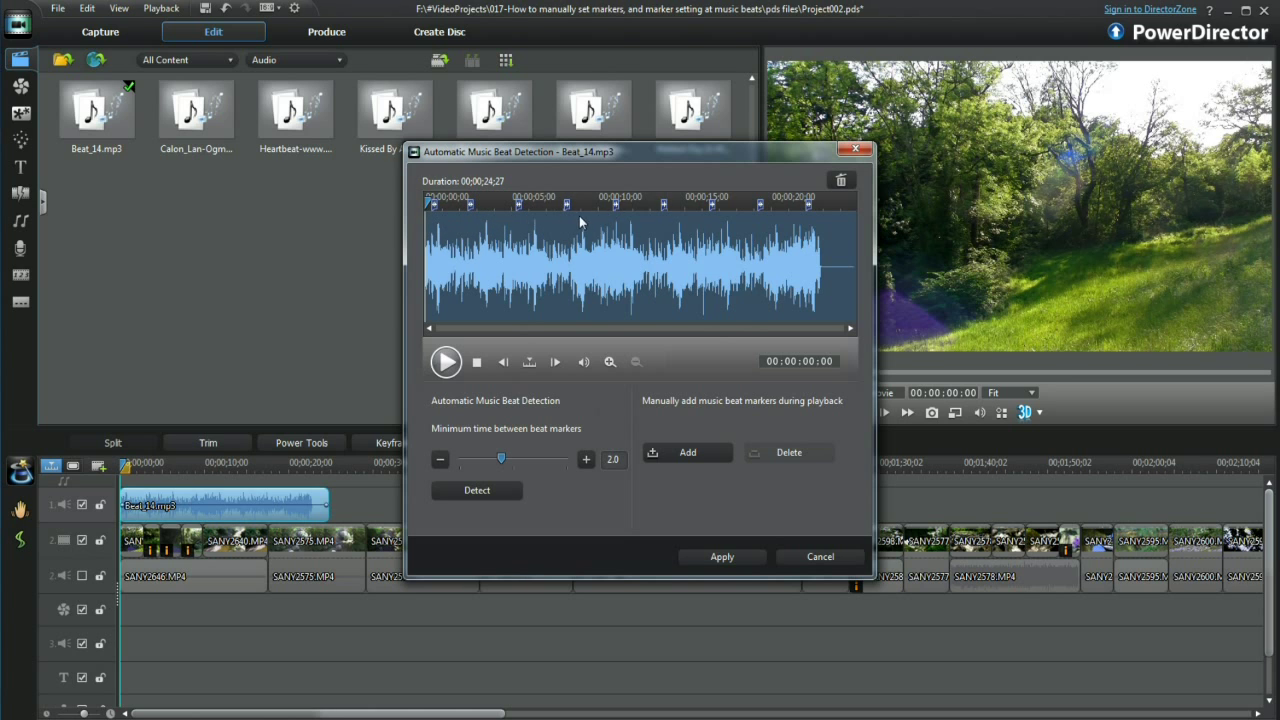
left_click(446, 364)
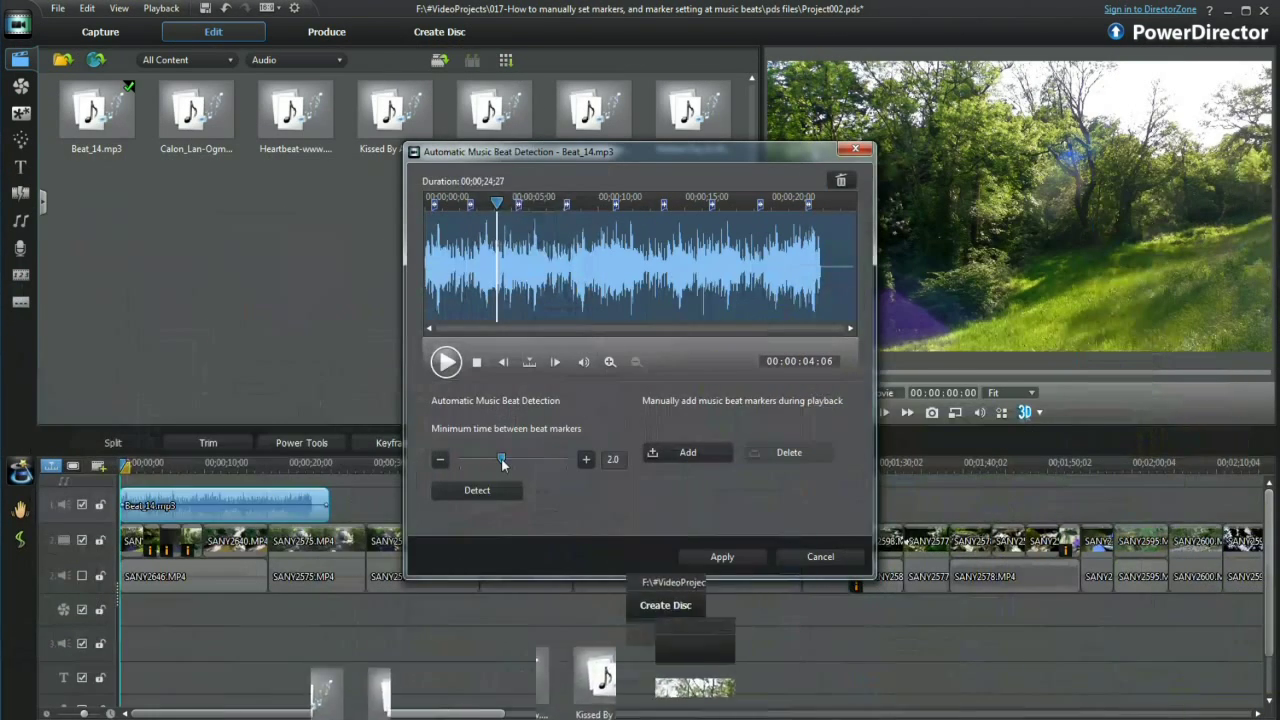
left_click_drag(503, 463, 481, 463)
- Re-detect Beat_14.mp3 beats at 0.8 s spacing, replacing old markers, and add a manual marker near 11 seconds
left_click(476, 490)
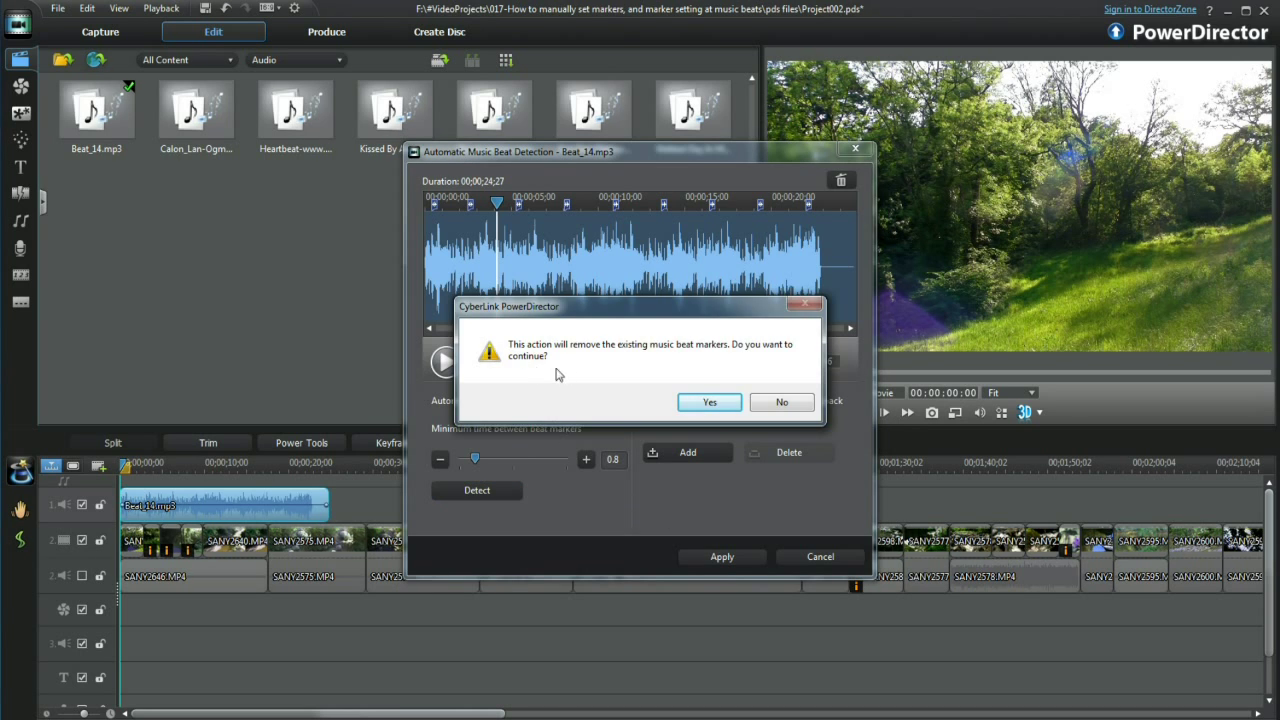
left_click(718, 404)
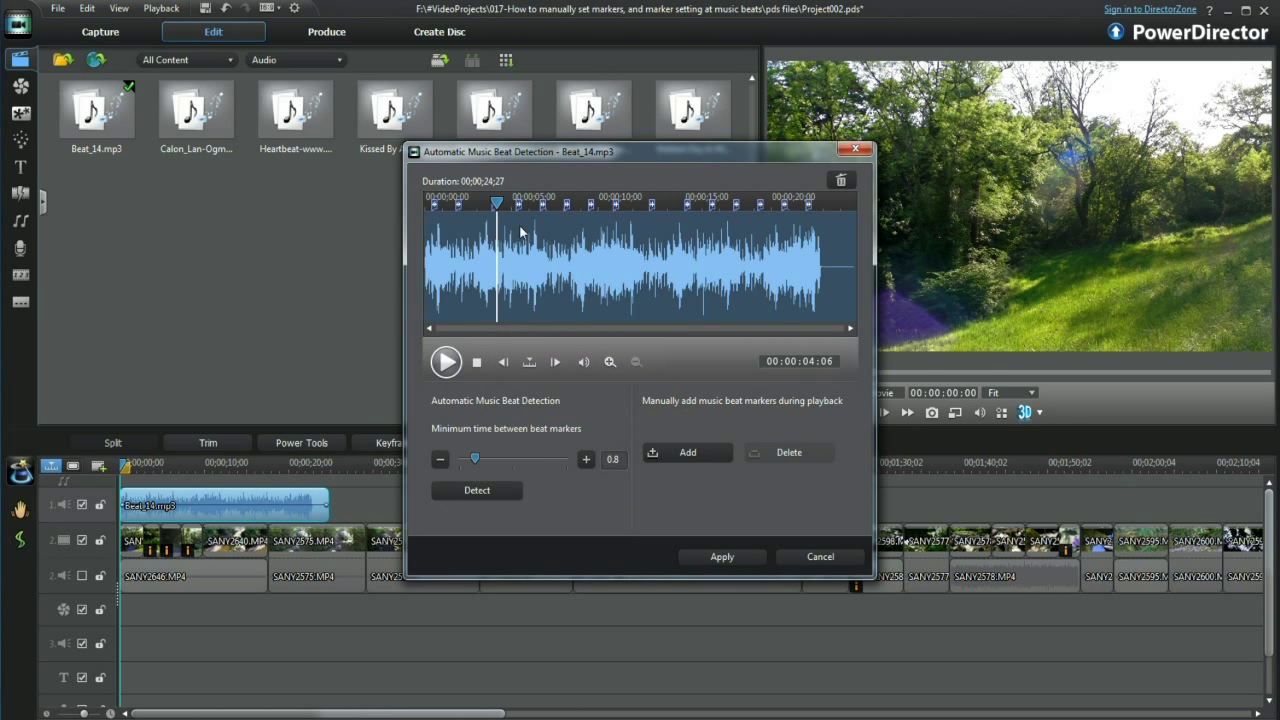
left_click_drag(494, 213, 436, 210)
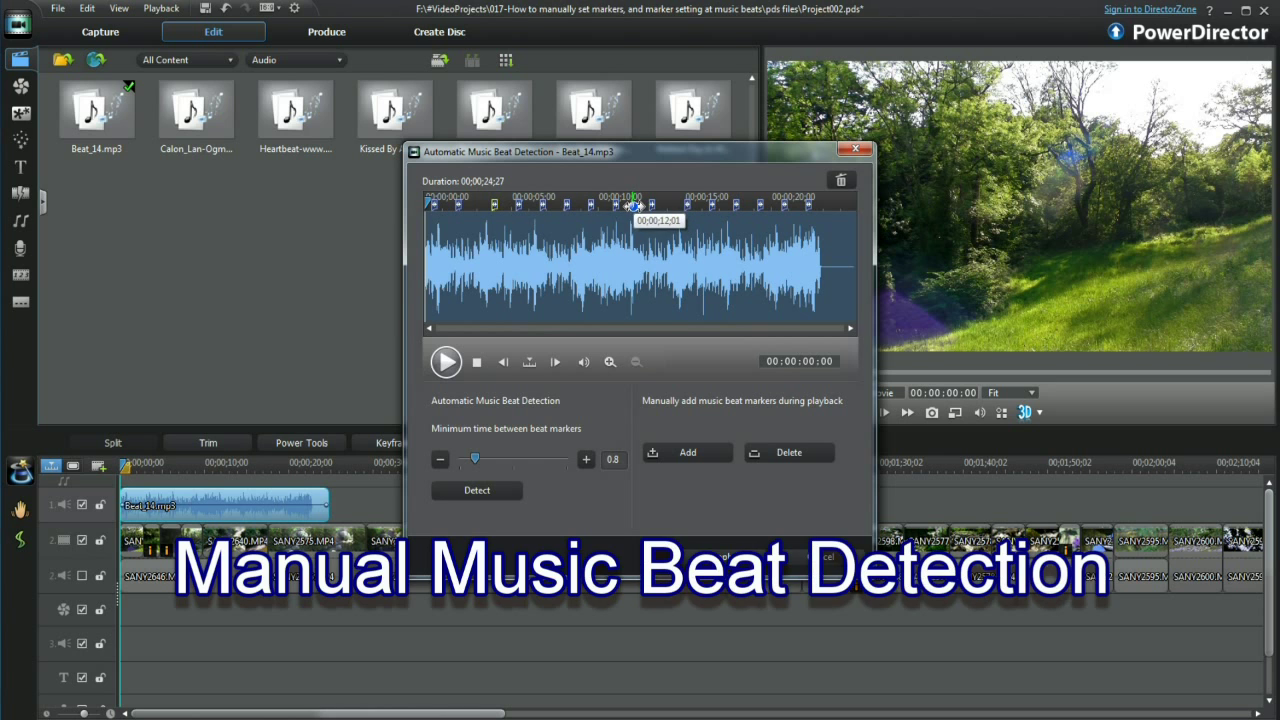
left_click(631, 206)
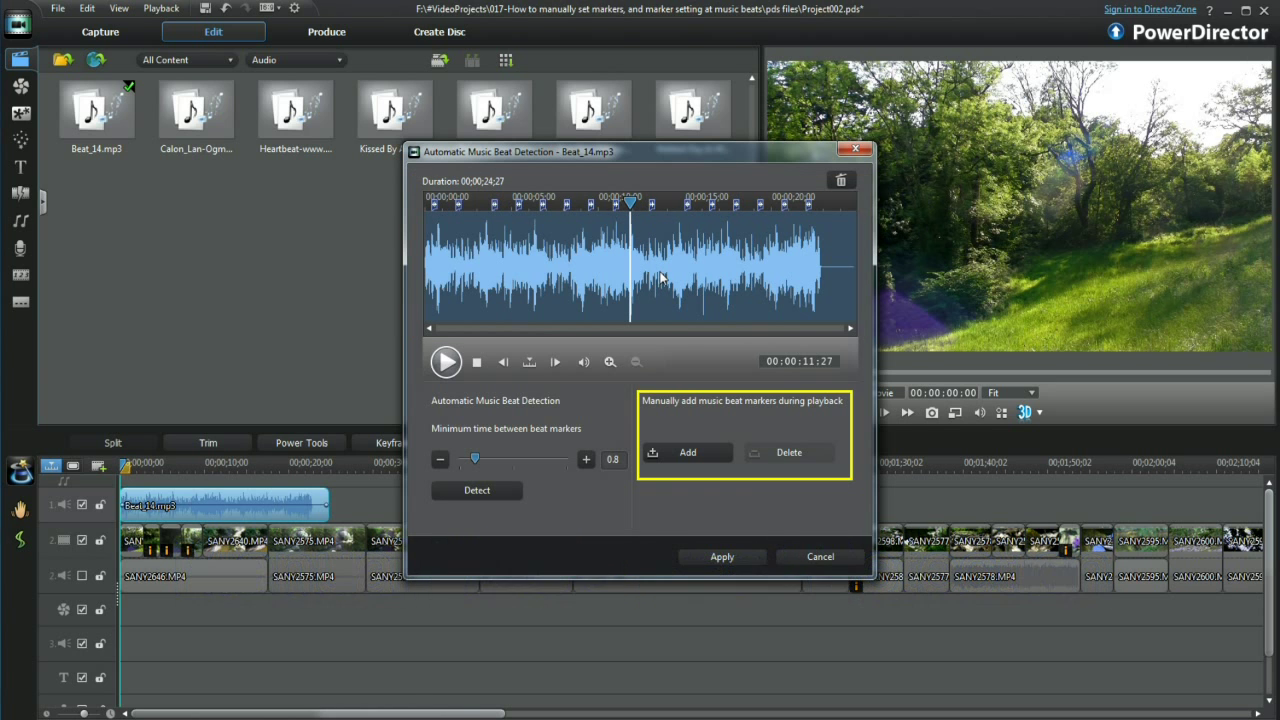
left_click(687, 456)
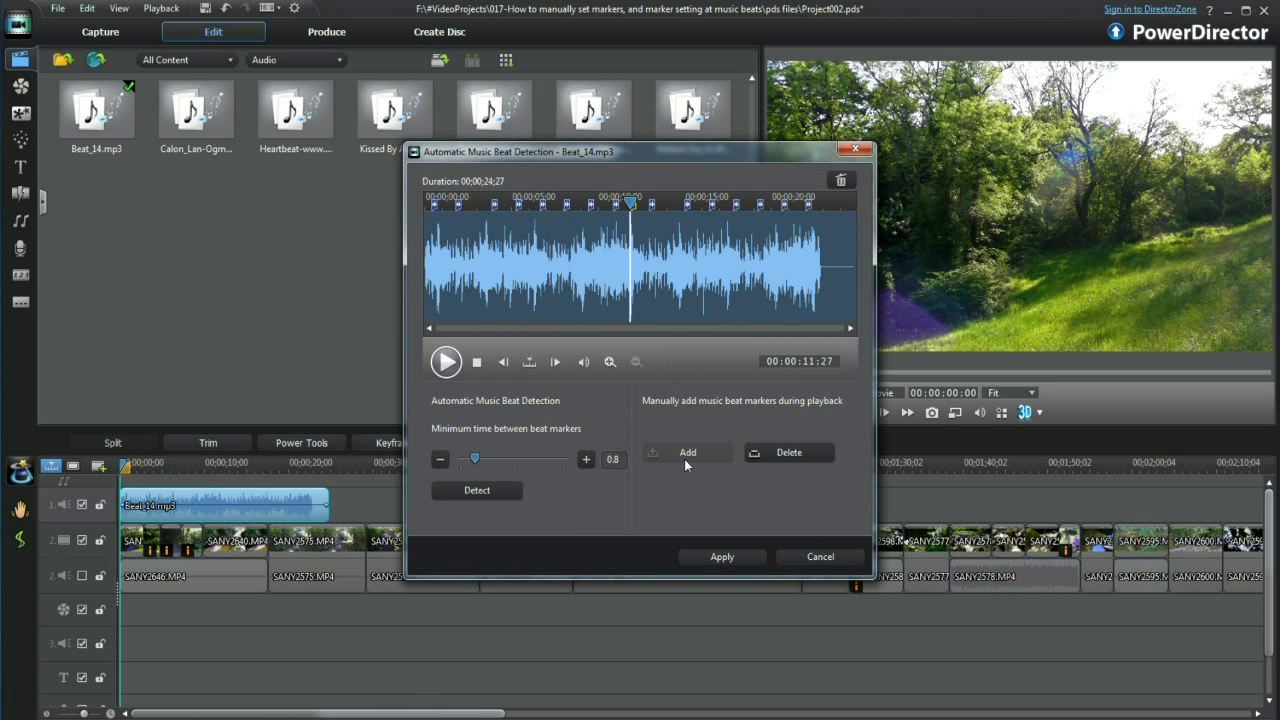
left_click(729, 195)
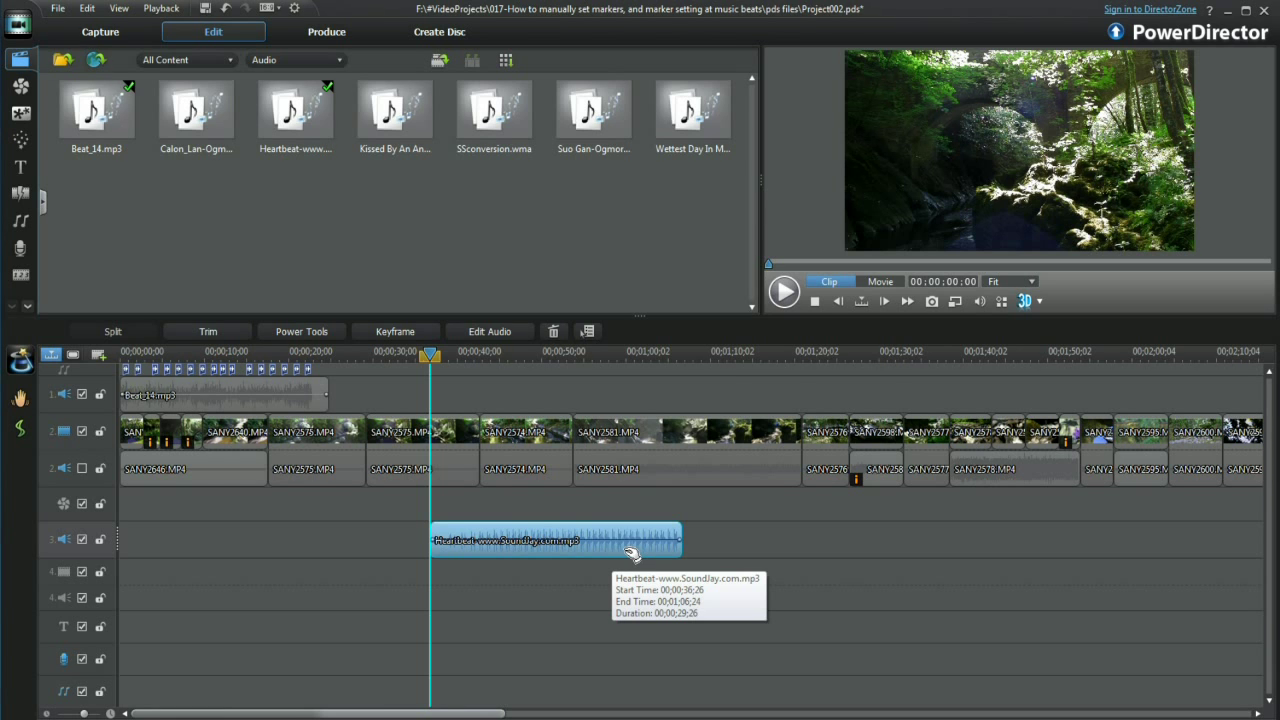
right_click(636, 545)
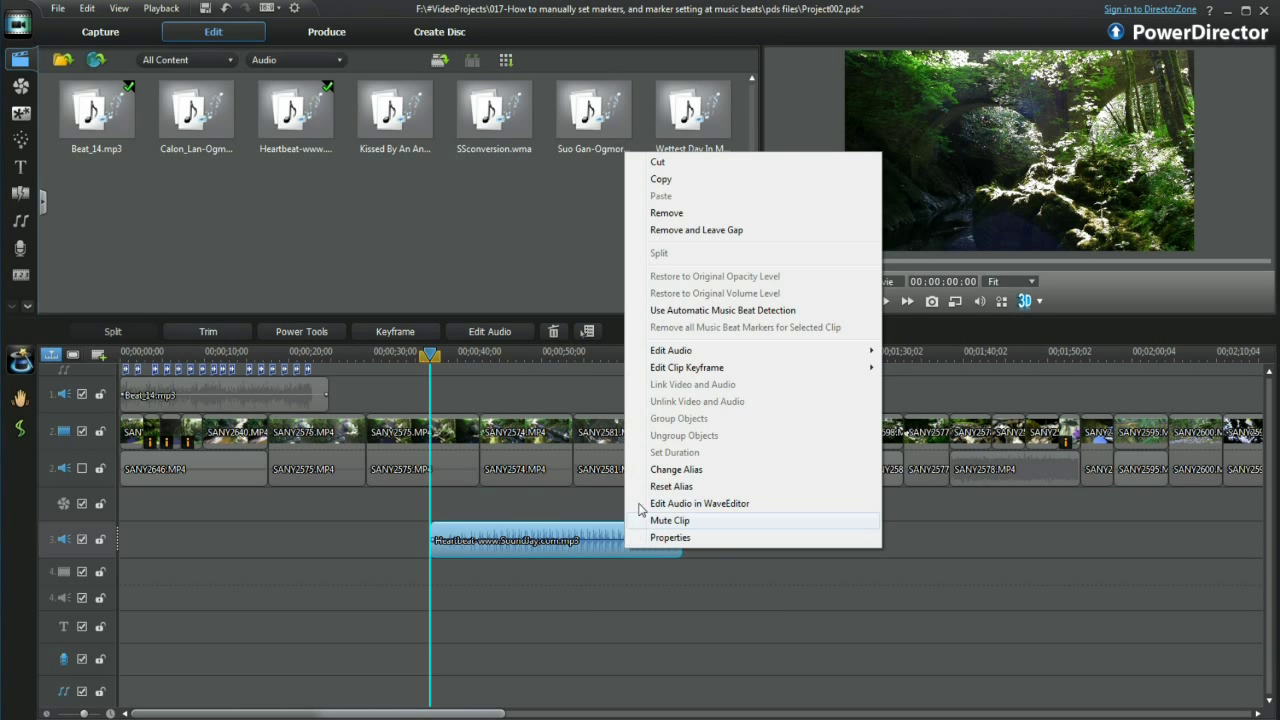
left_click(658, 312)
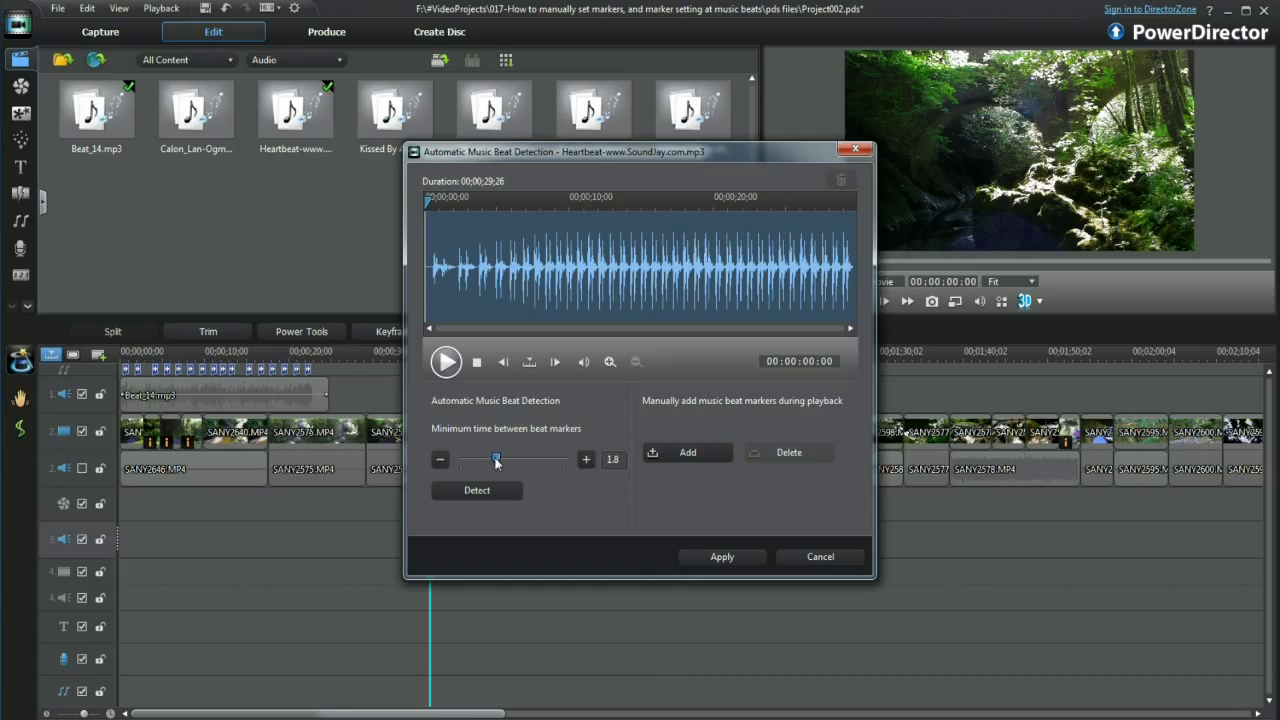
left_click_drag(490, 462, 483, 462)
left_click_drag(481, 462, 478, 462)
left_click(487, 492)
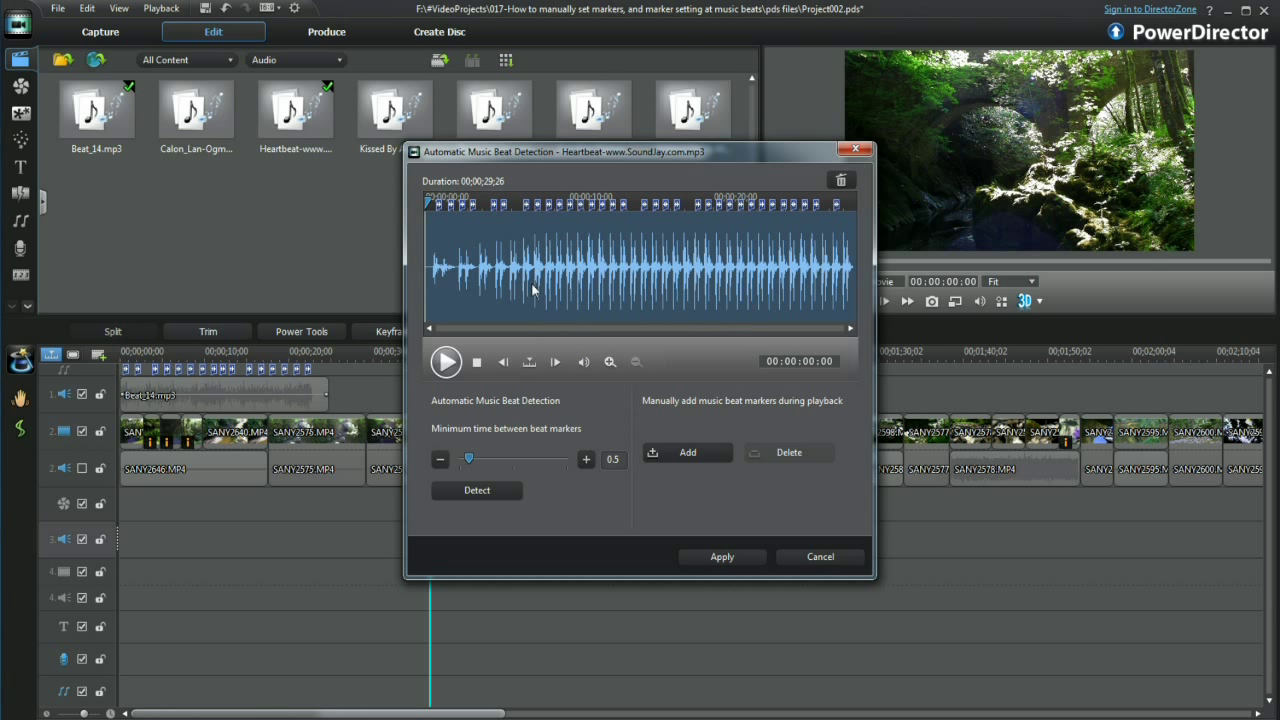
left_click(446, 362)
- Move a Heartbeat beat marker to the music start and review markers through the final one
mouse_move(517, 207)
left_mouse_down()
mouse_move(430, 207)
mouse_move(512, 200)
left_mouse_up()
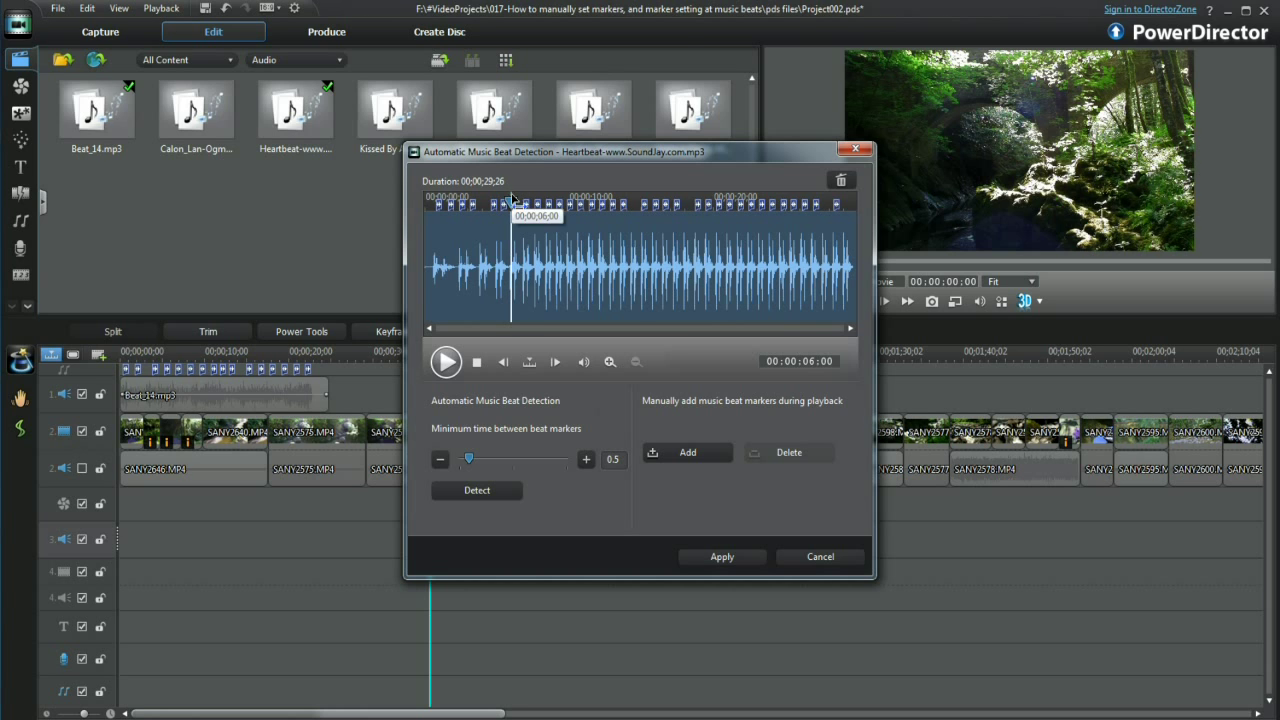
left_click(556, 201)
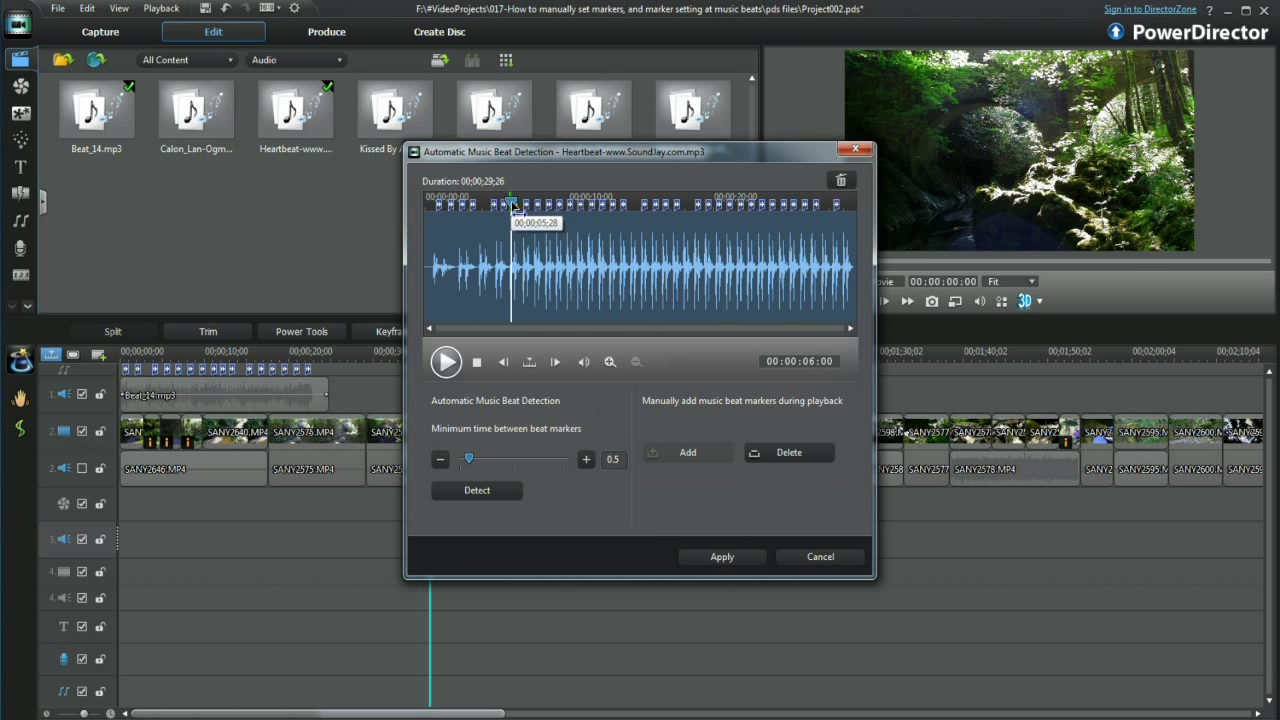
left_click_drag(556, 201, 633, 204)
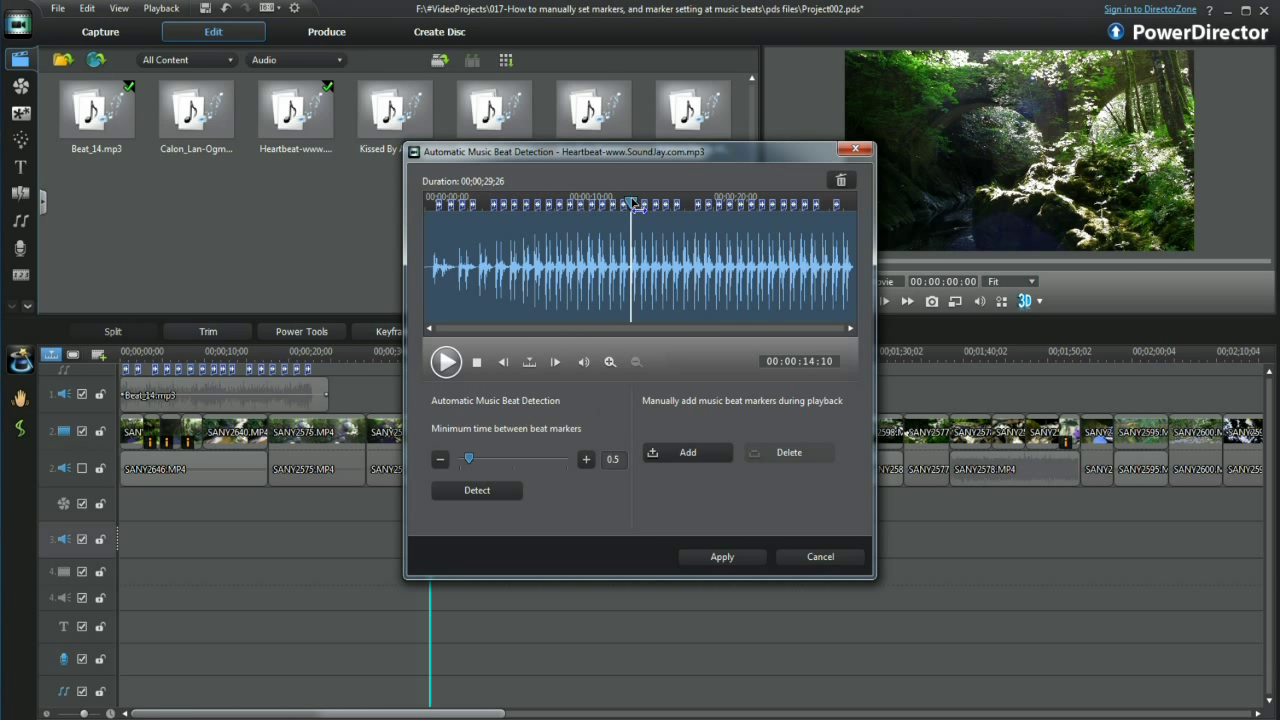
left_click(848, 284)
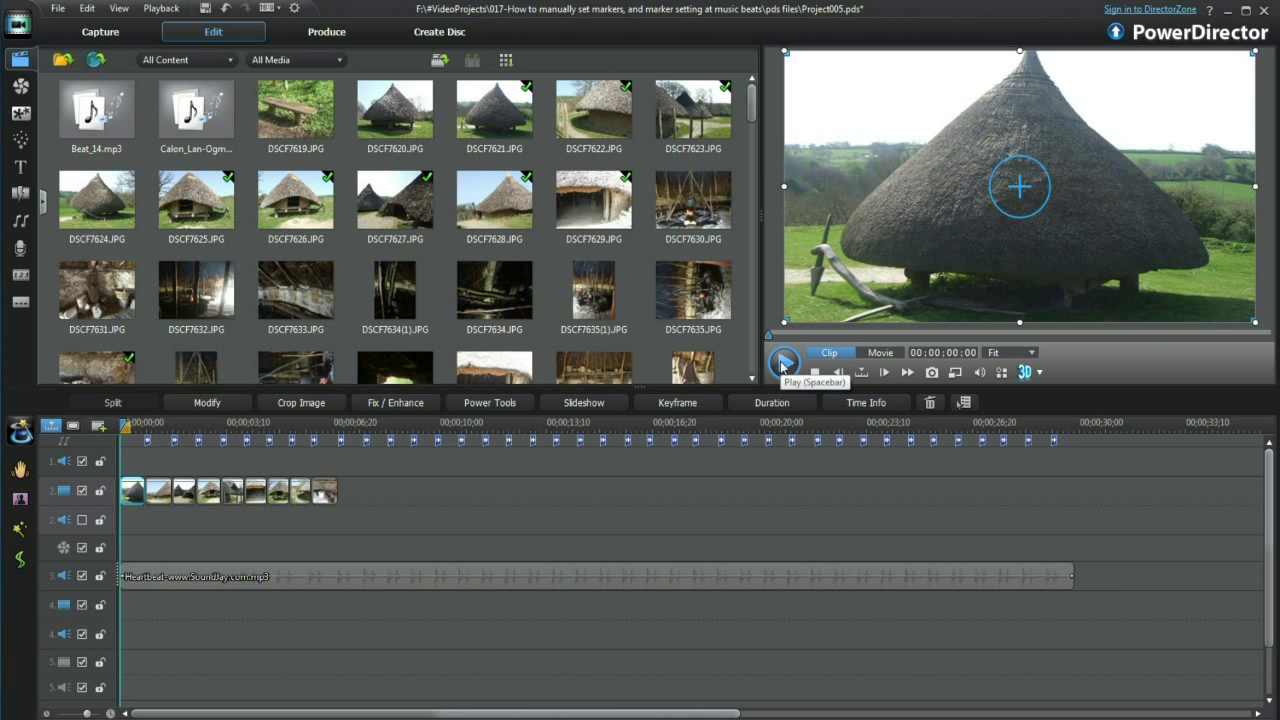
- Play the photo slideshow to check its timing against the Heartbeat beats
left_click(784, 364)
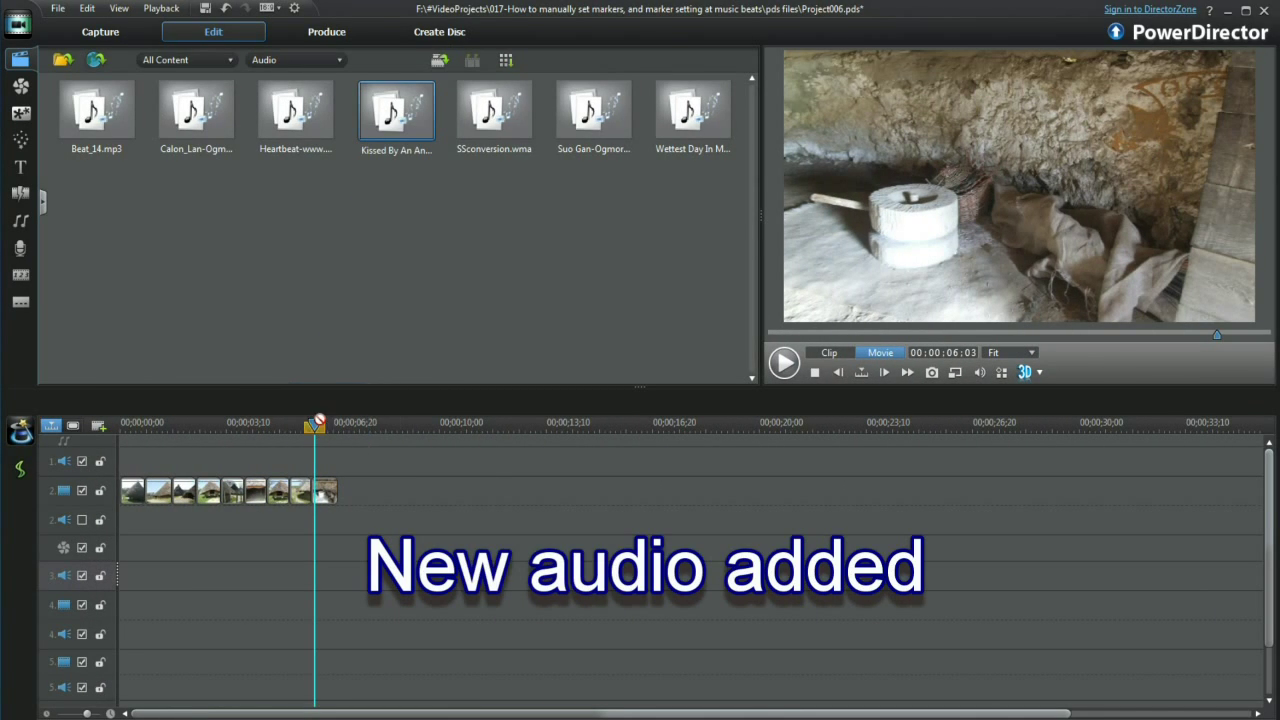
- Add the Kissed By An Angel song to the first track, preview it, and detect its beats
left_click_drag(316, 420, 124, 463)
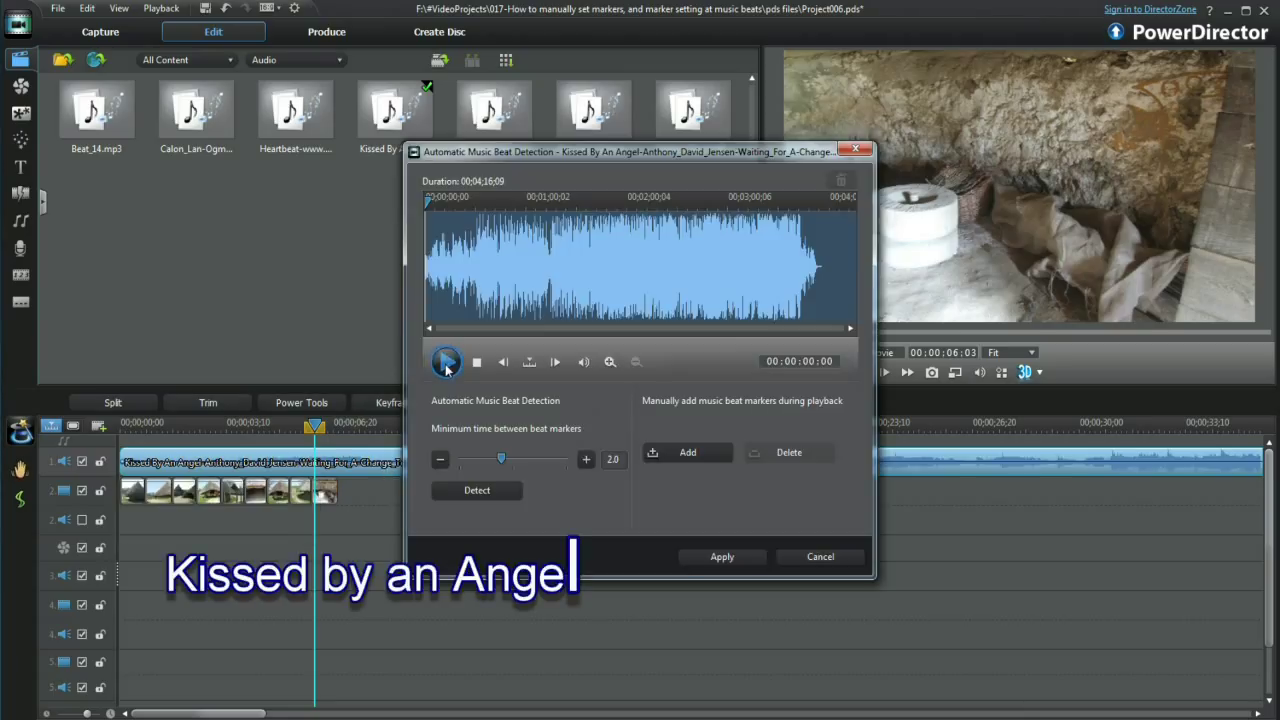
left_click(446, 362)
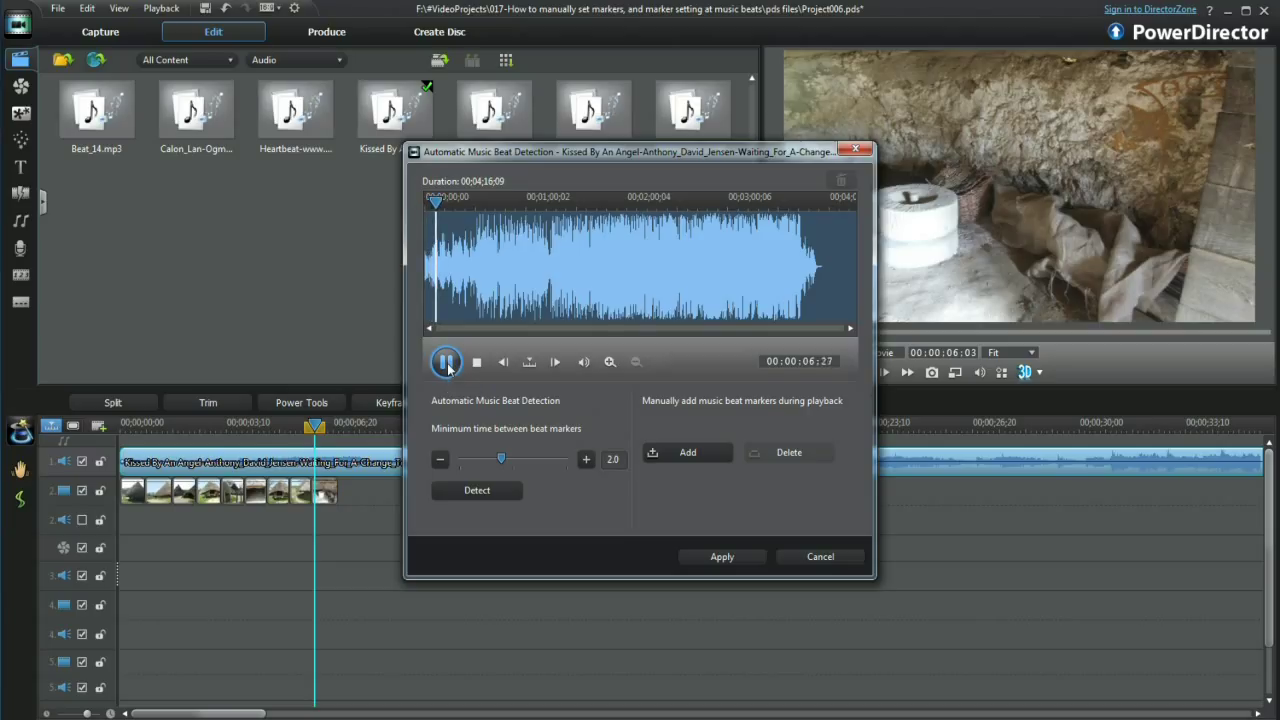
left_click(447, 363)
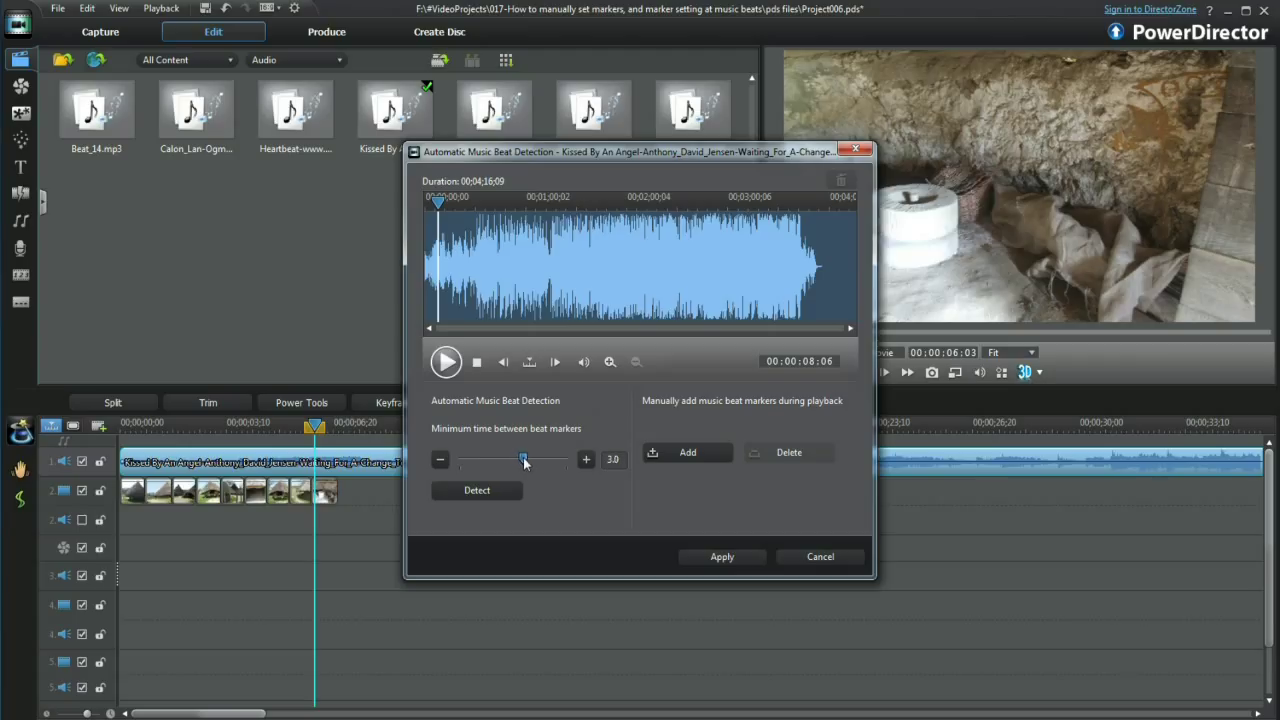
left_click(497, 491)
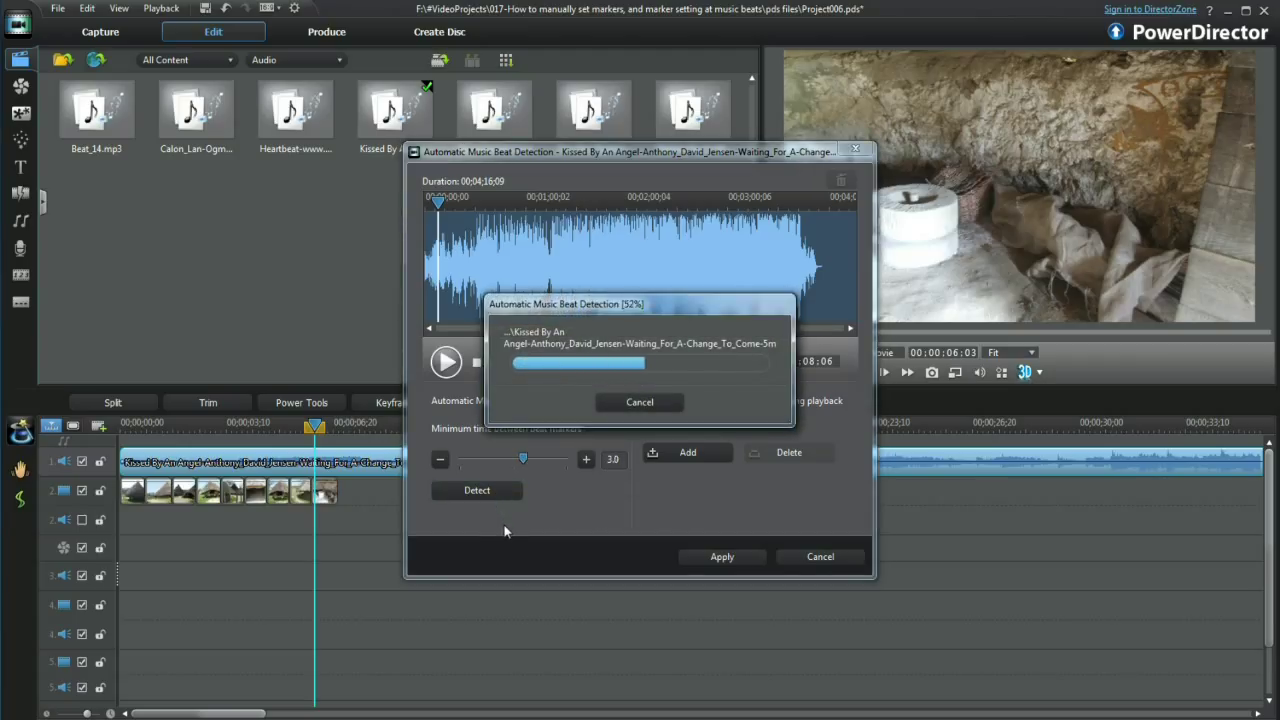
- Zoom into the waveform near 3:32, play the song with its markers, and apply them to the timeline
left_click(782, 250)
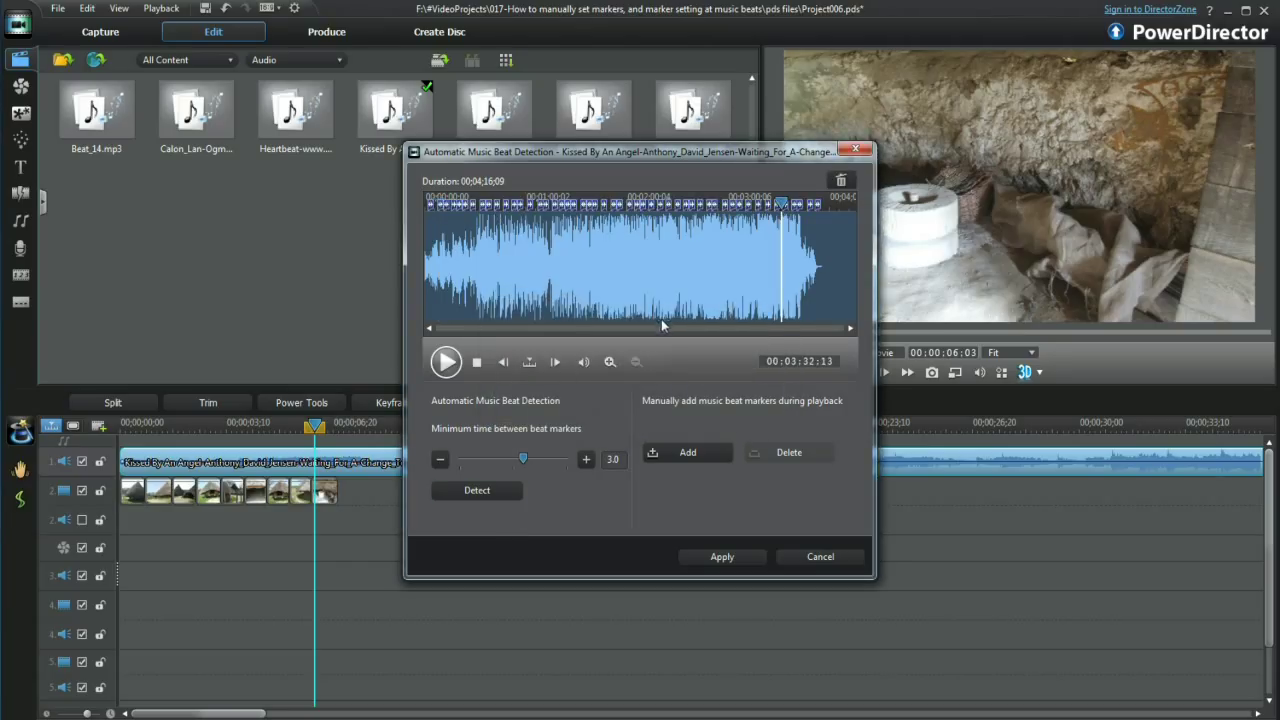
left_click(609, 362)
left_click(609, 362)
left_click(609, 362)
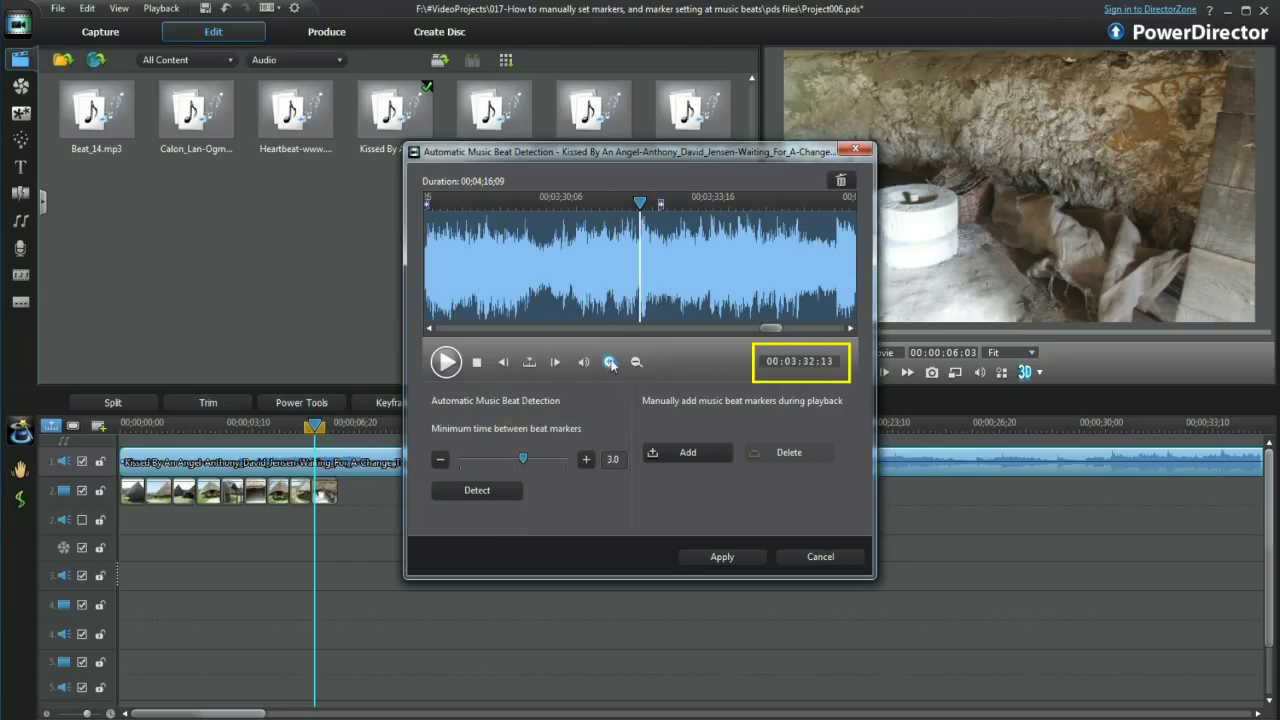
left_click_drag(767, 333, 742, 333)
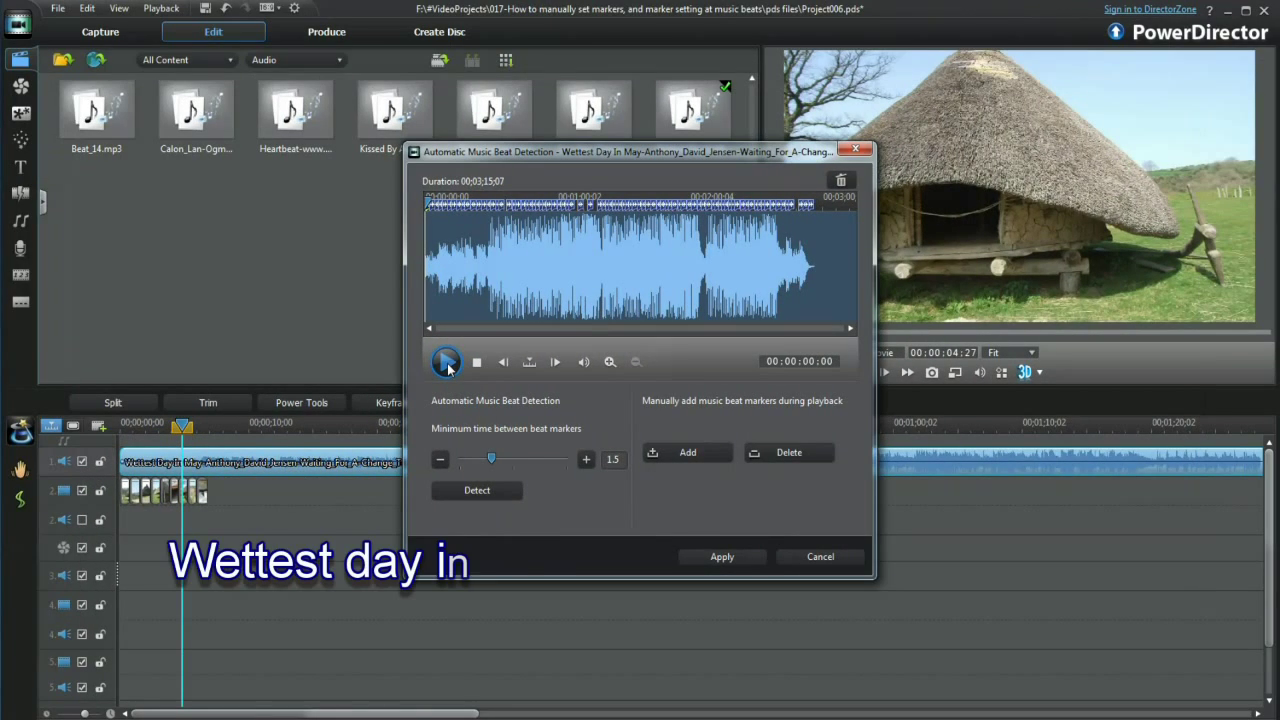
left_click(447, 363)
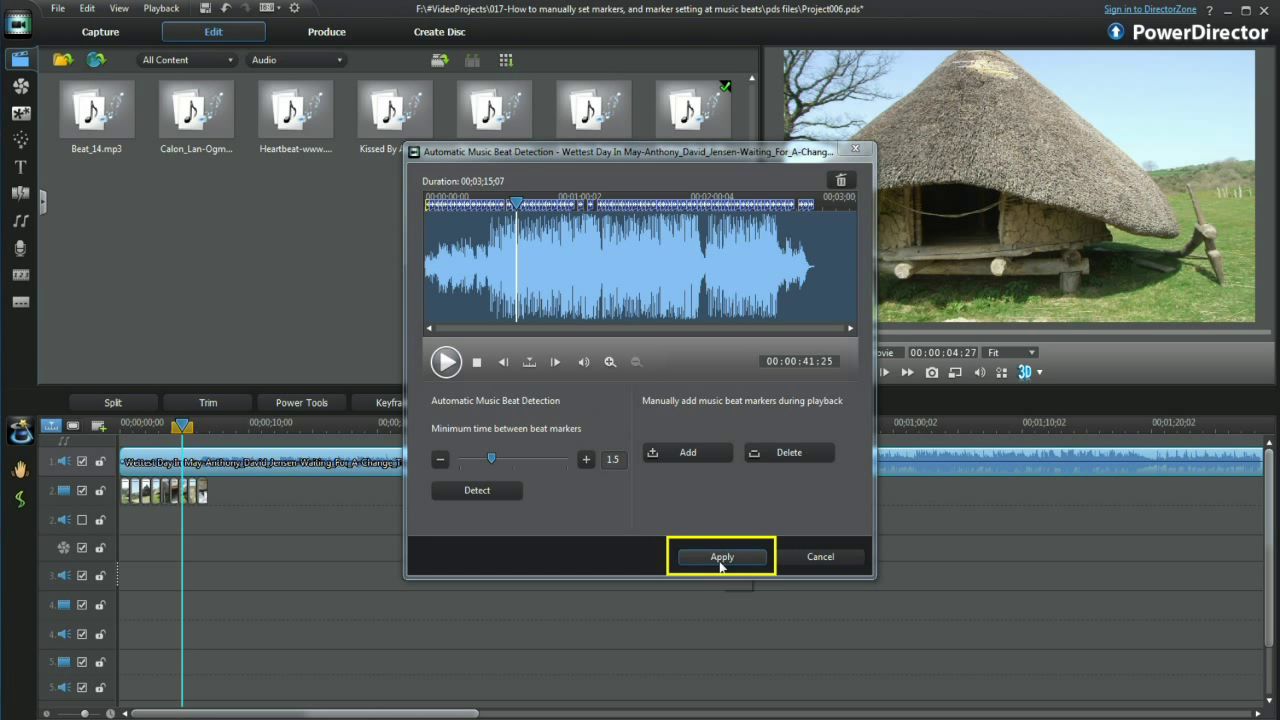
left_click(721, 557)
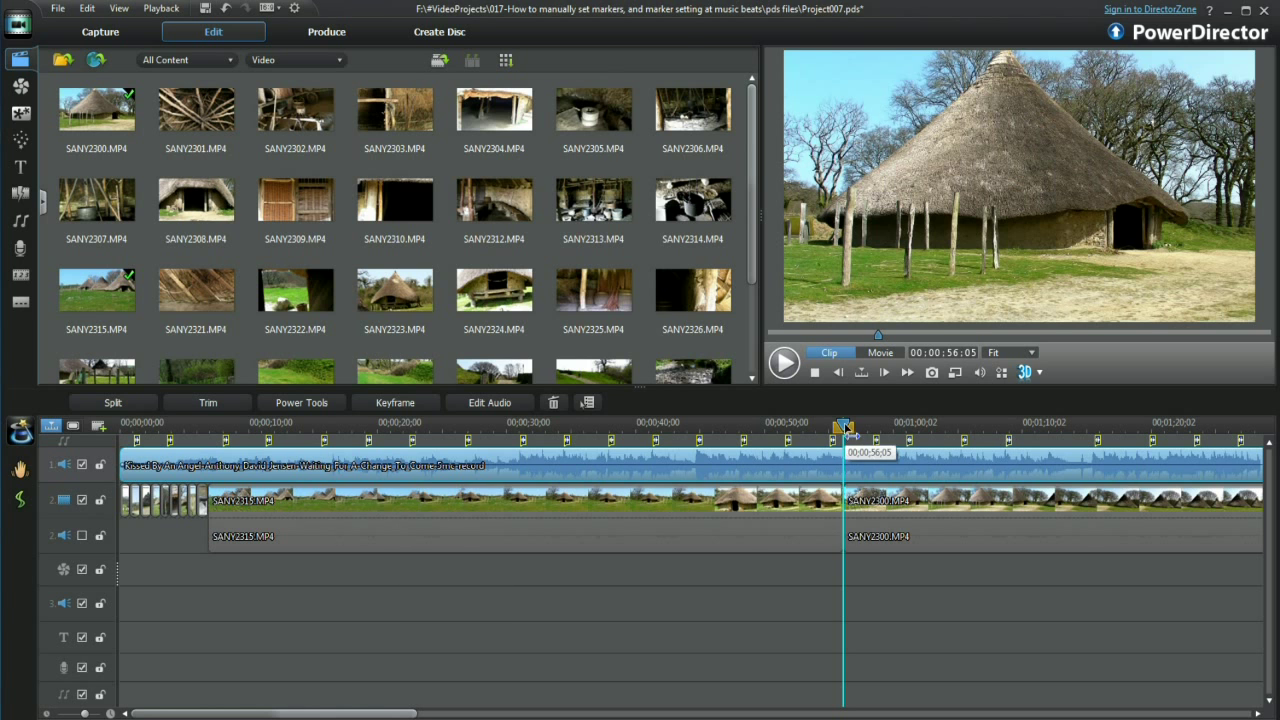
- Split SANY2315 at the beat near 00:31, remove the right part leaving a gap, and drop SANY2324 in
left_click_drag(843, 426, 521, 428)
left_click(533, 466)
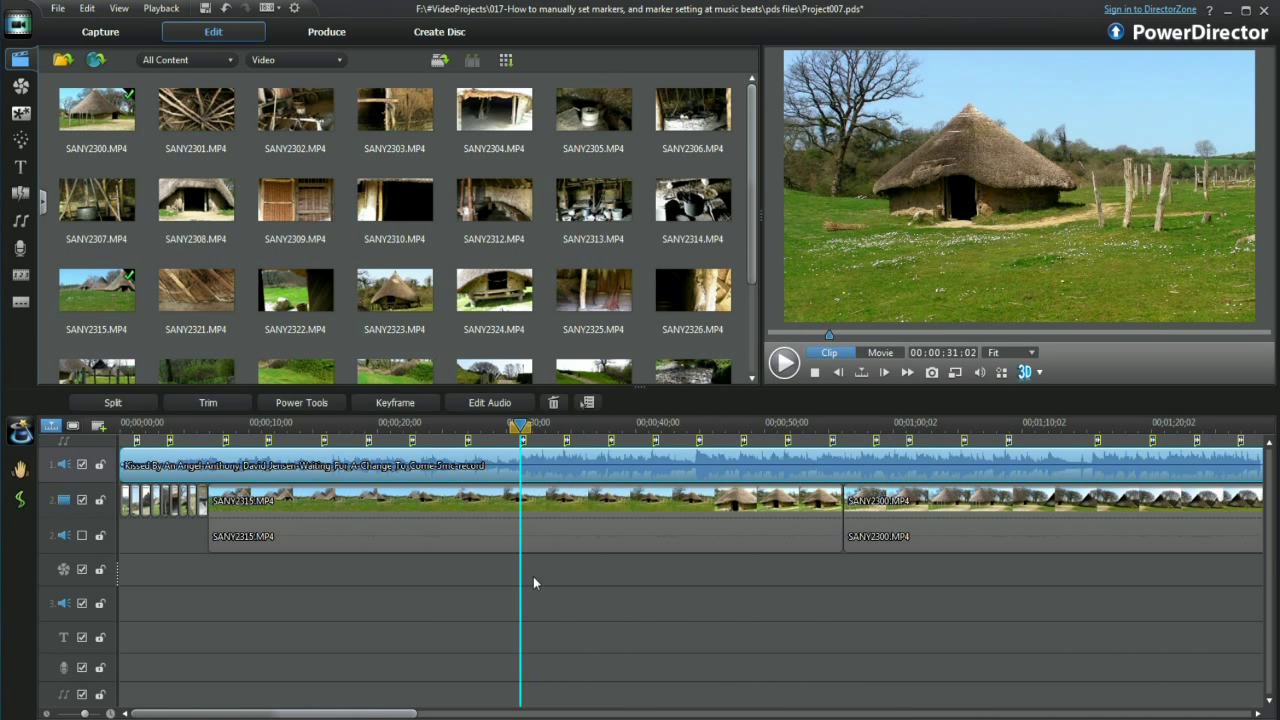
left_click(537, 492)
key("ctrl+t")
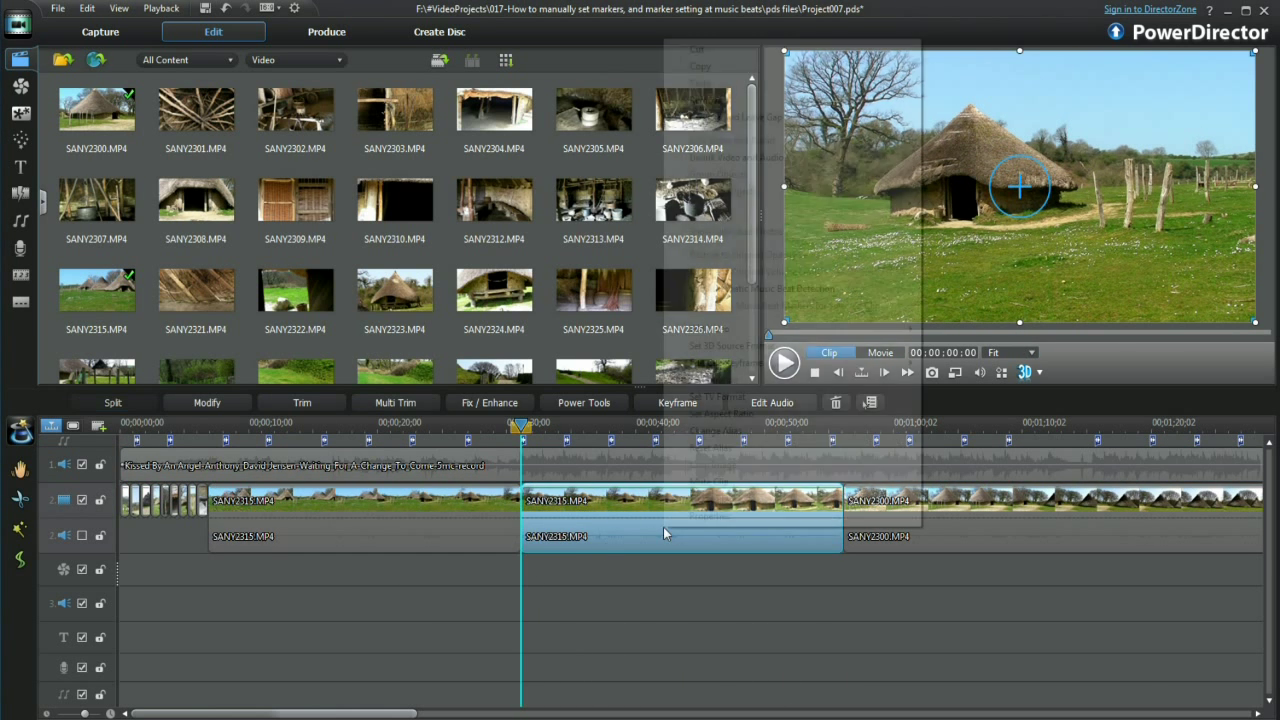
right_click(664, 505)
left_click(735, 117)
left_click_drag(495, 292, 524, 533)
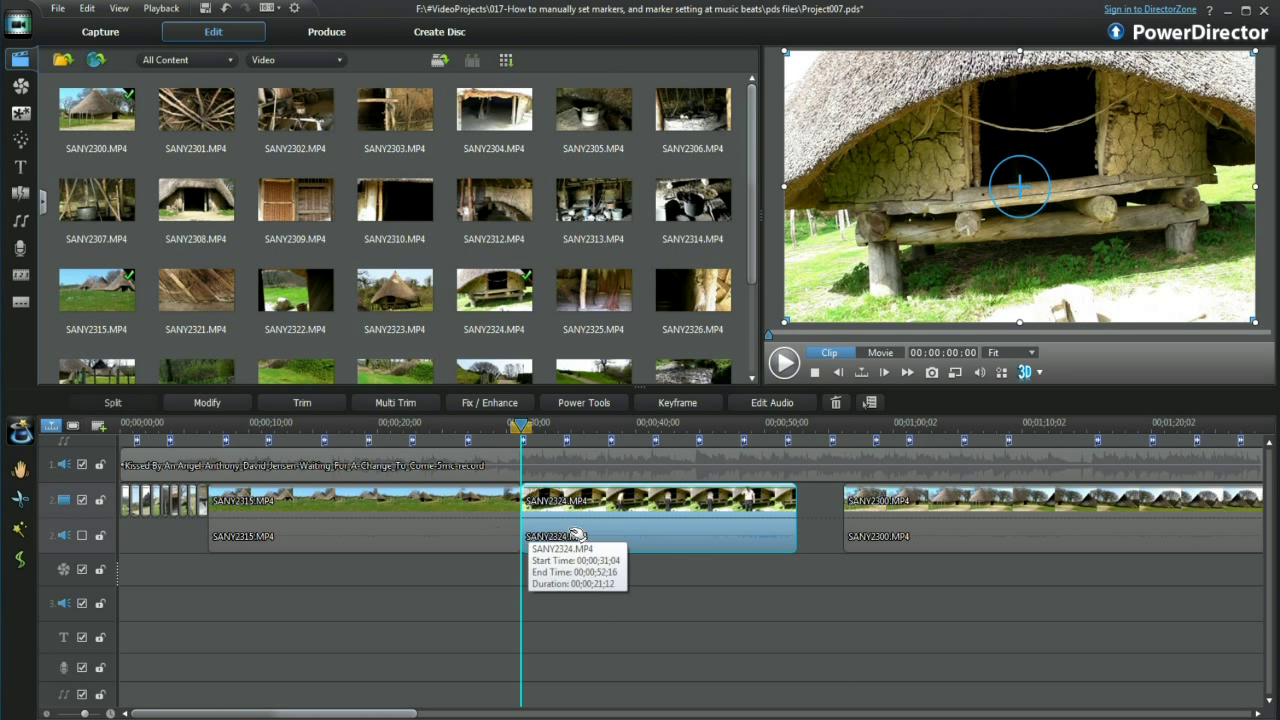
- Cut SANY2324 at the next beat, fill the gap with SANY2325, and insert SANY2313 later
left_click_drag(524, 428, 567, 428)
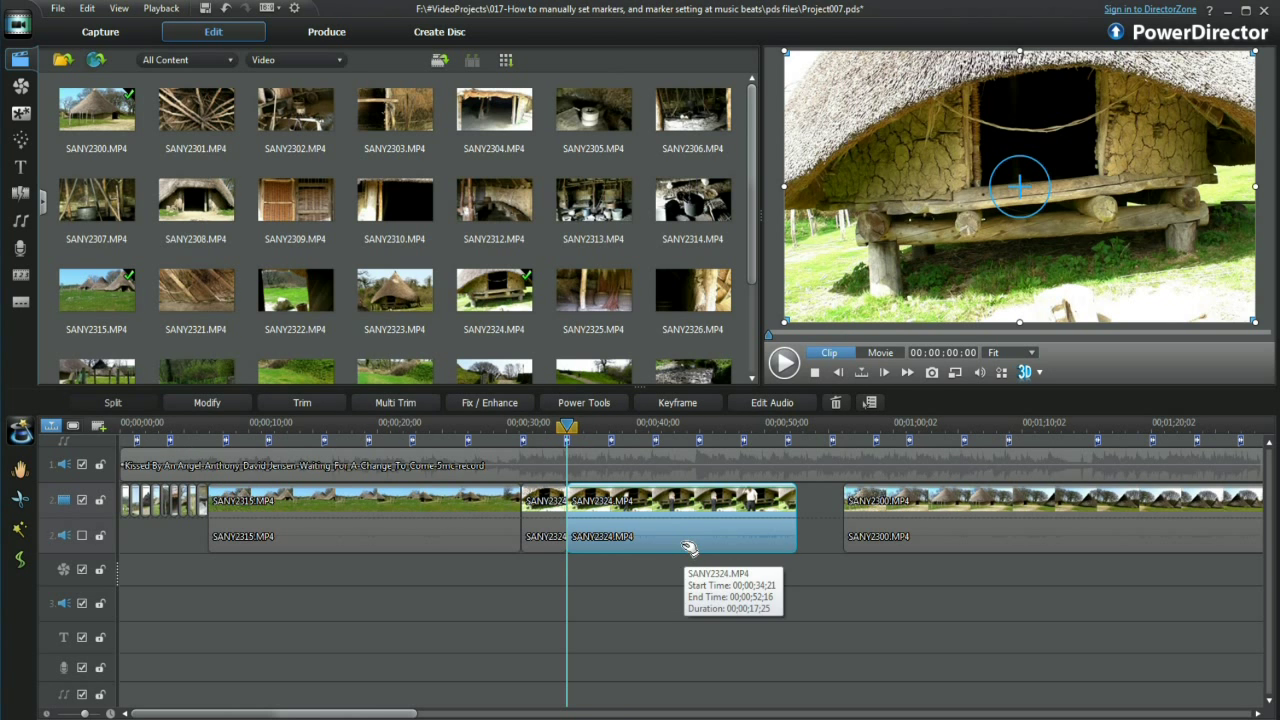
right_click(686, 548)
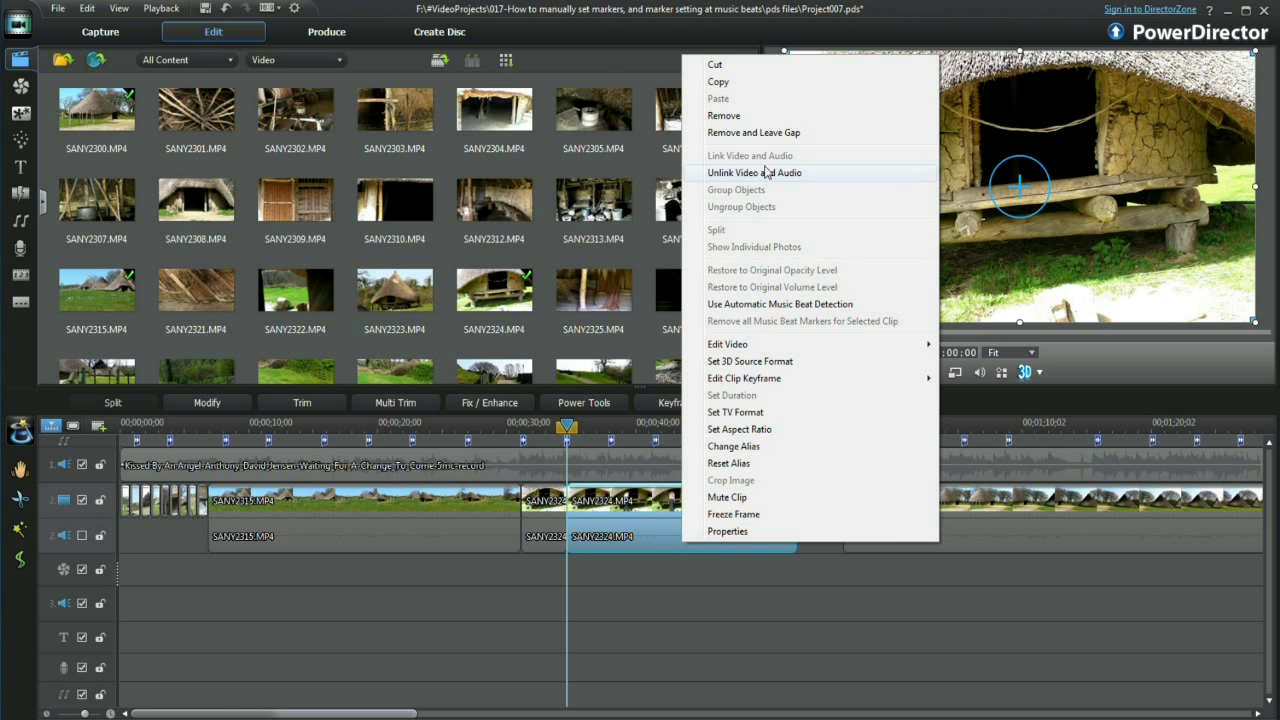
left_click(603, 138)
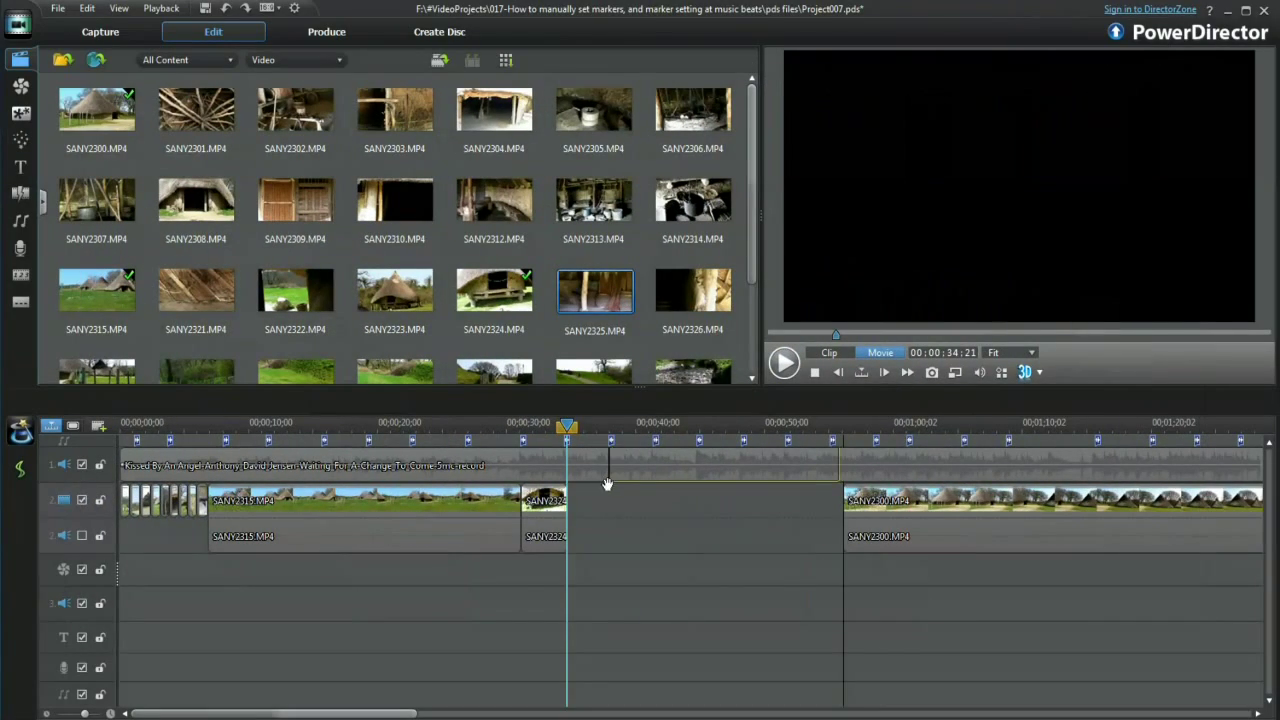
left_click_drag(570, 500, 572, 502)
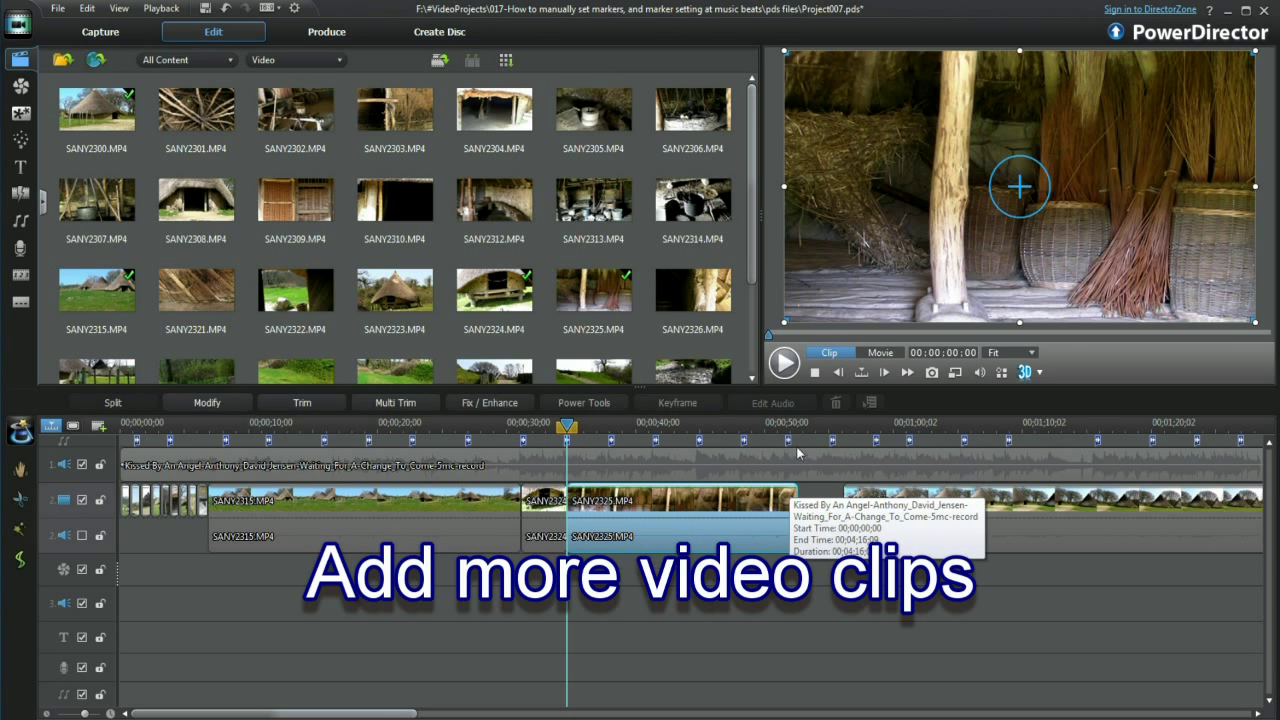
left_click_drag(580, 427, 790, 432)
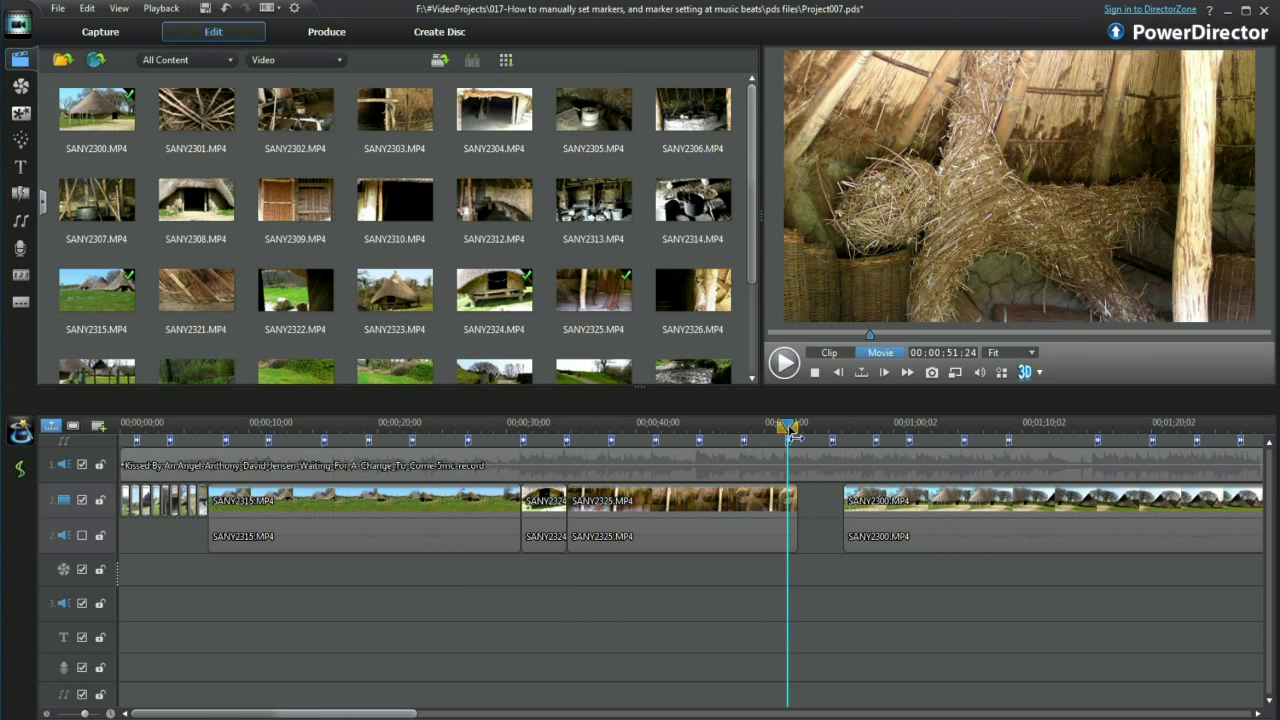
left_click_drag(593, 199, 1000, 514)
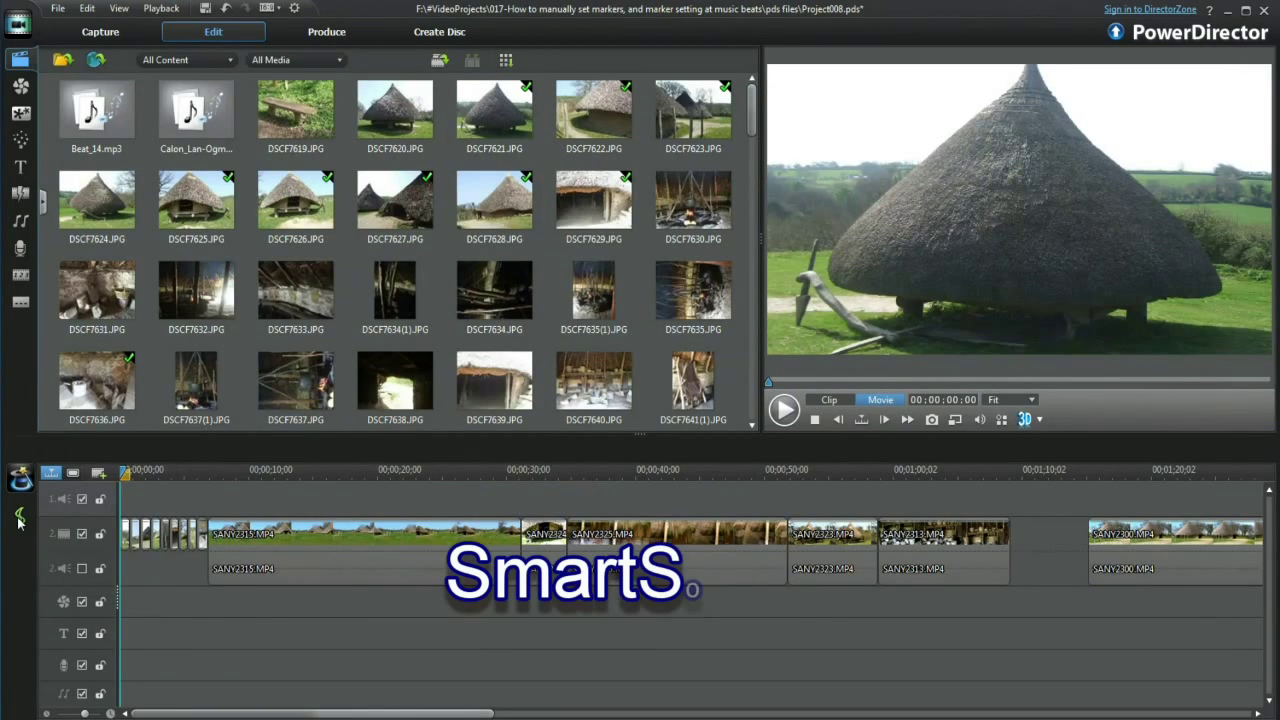
- Add SmartSound Afterglow (Strolling) music to the music track, stretched to the end of the clips
left_click(24, 519)
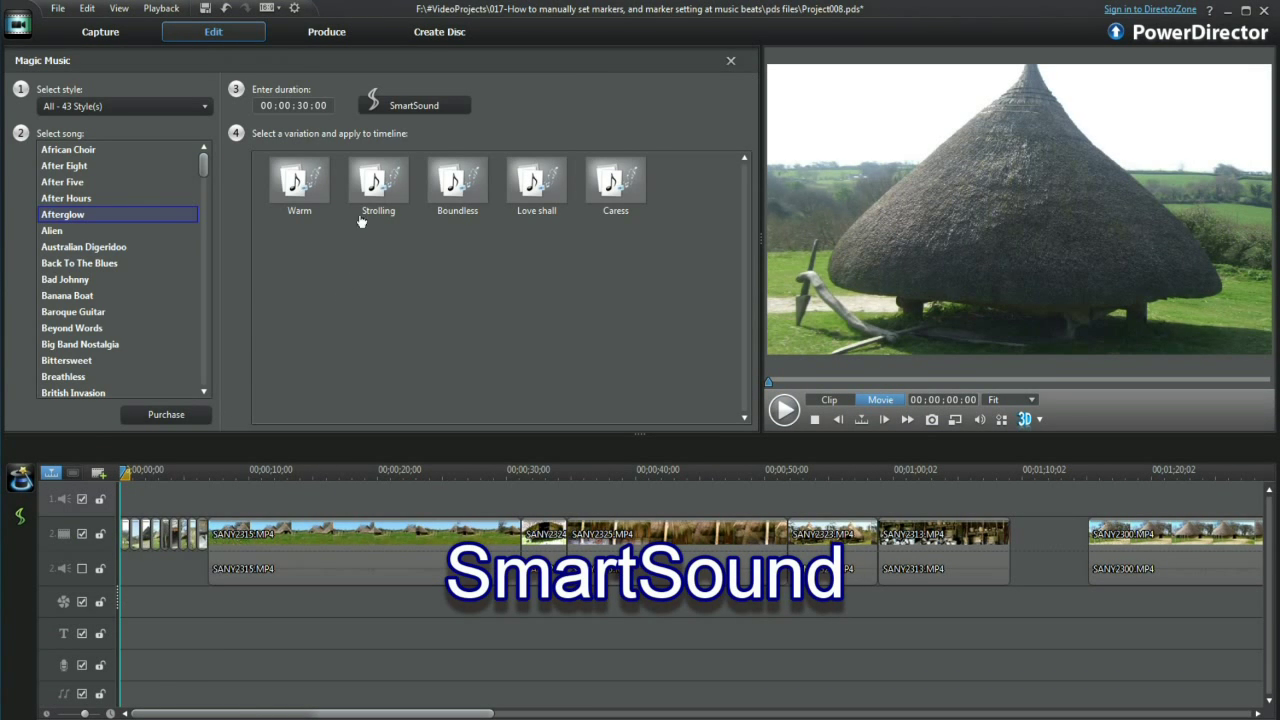
left_click(377, 188)
left_click_drag(372, 188, 122, 693)
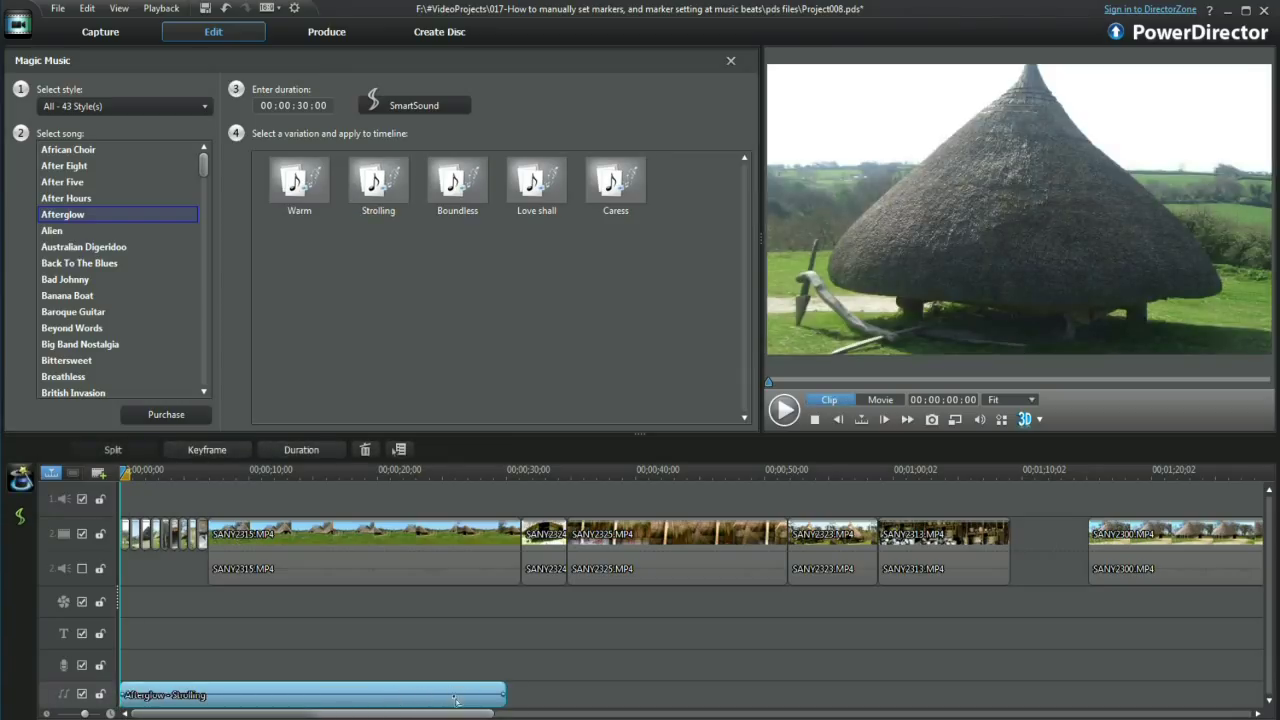
left_click_drag(507, 693, 1011, 691)
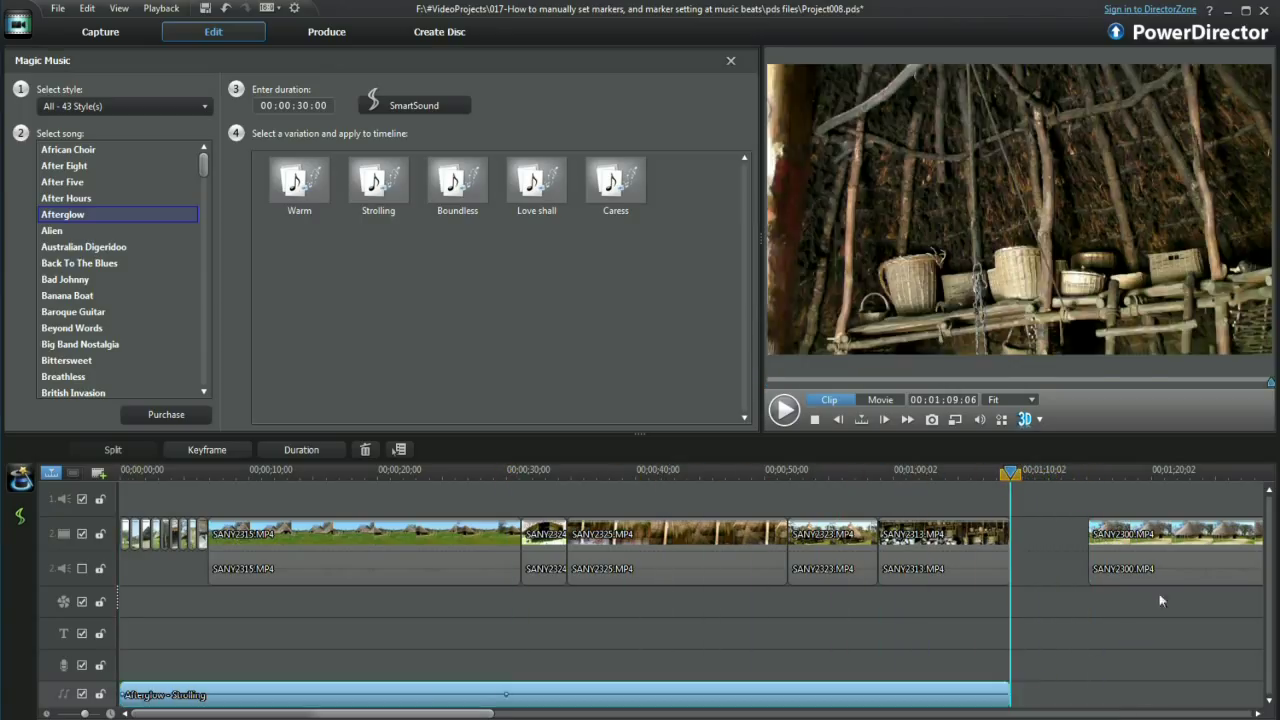
- Delete the final SANY2300 clip from the timeline
left_click(1176, 577)
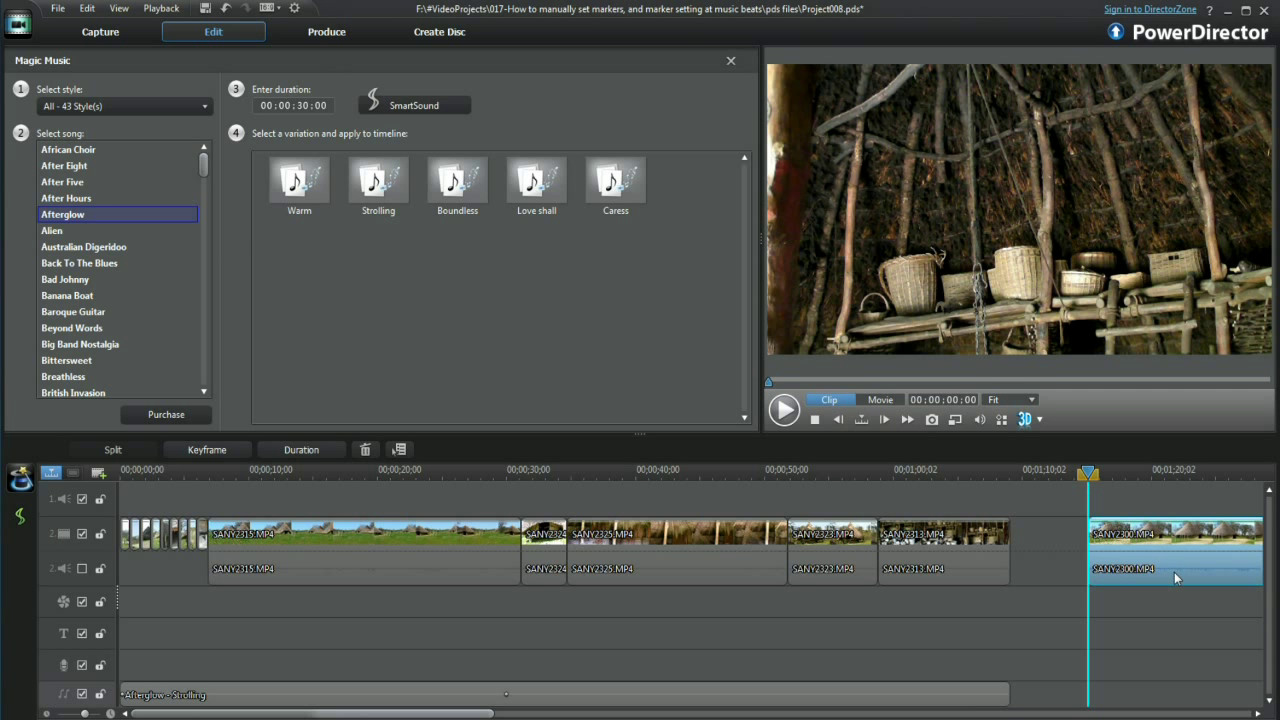
key("Delete")
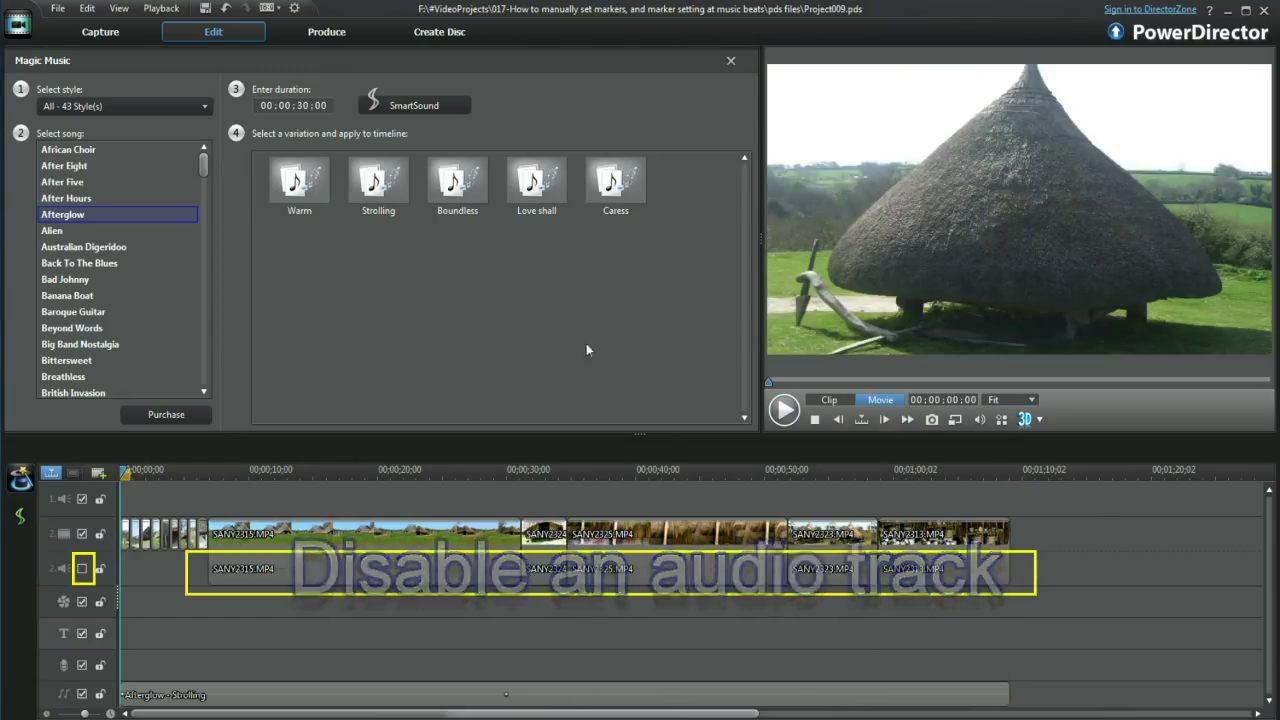
left_click(324, 34)
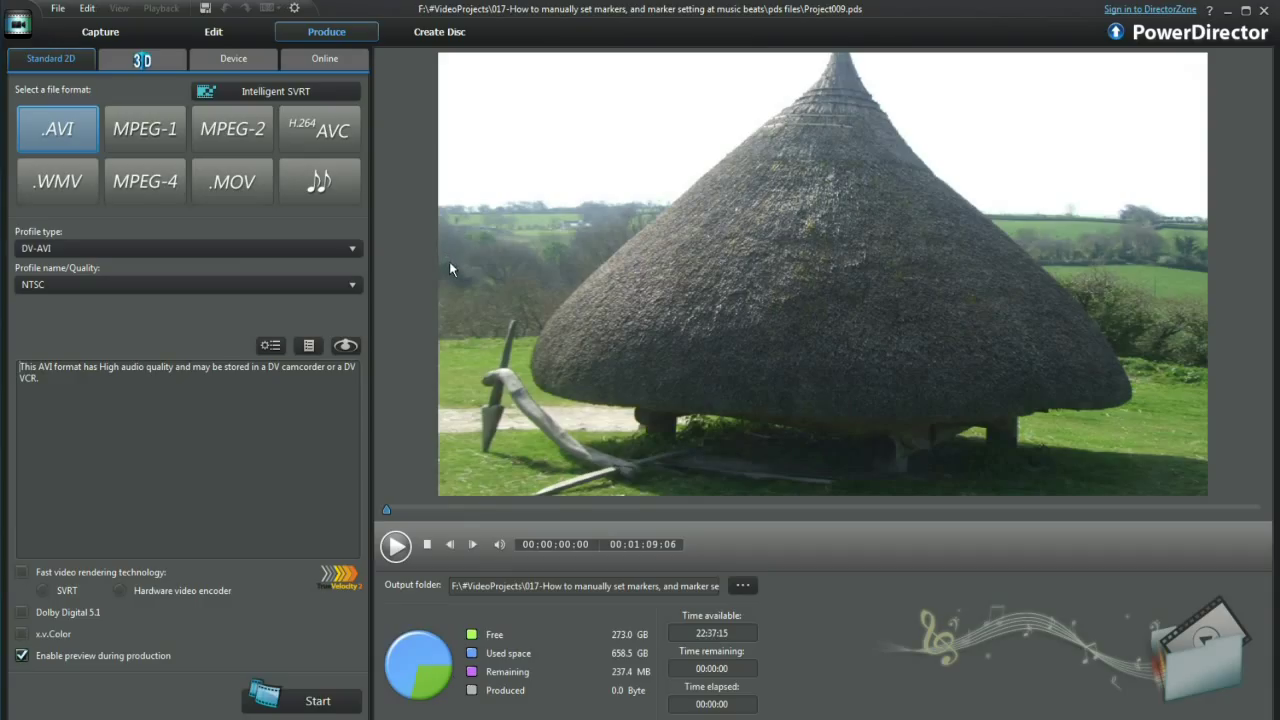
- Produce audio-only as Windows Media Audio with the 128 Kbps better-than-CD quality profile
left_click(318, 184)
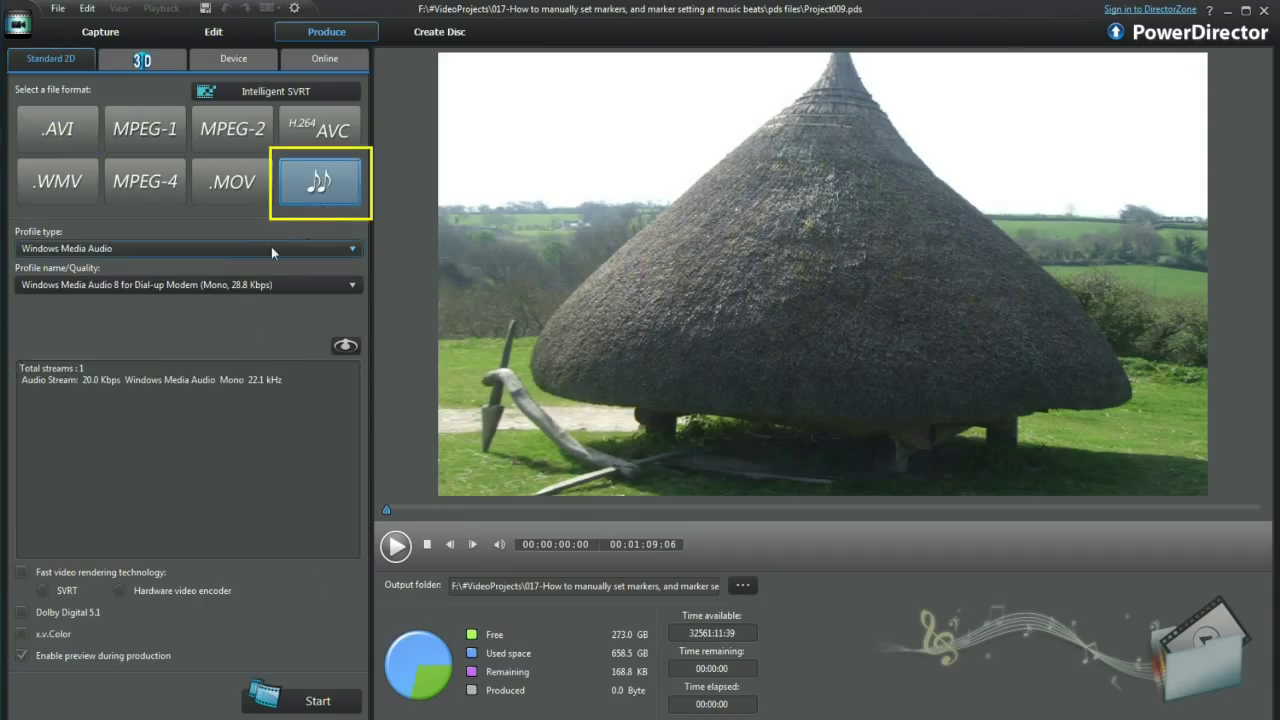
left_click(355, 250)
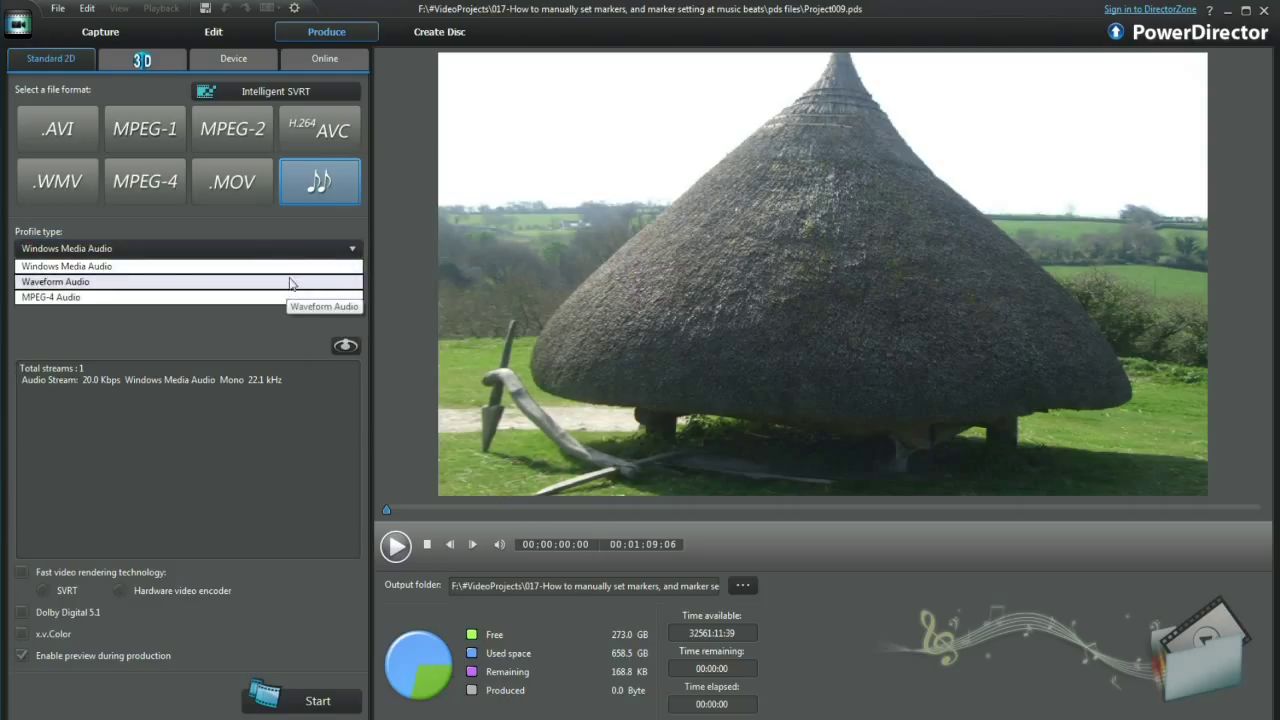
left_click(294, 271)
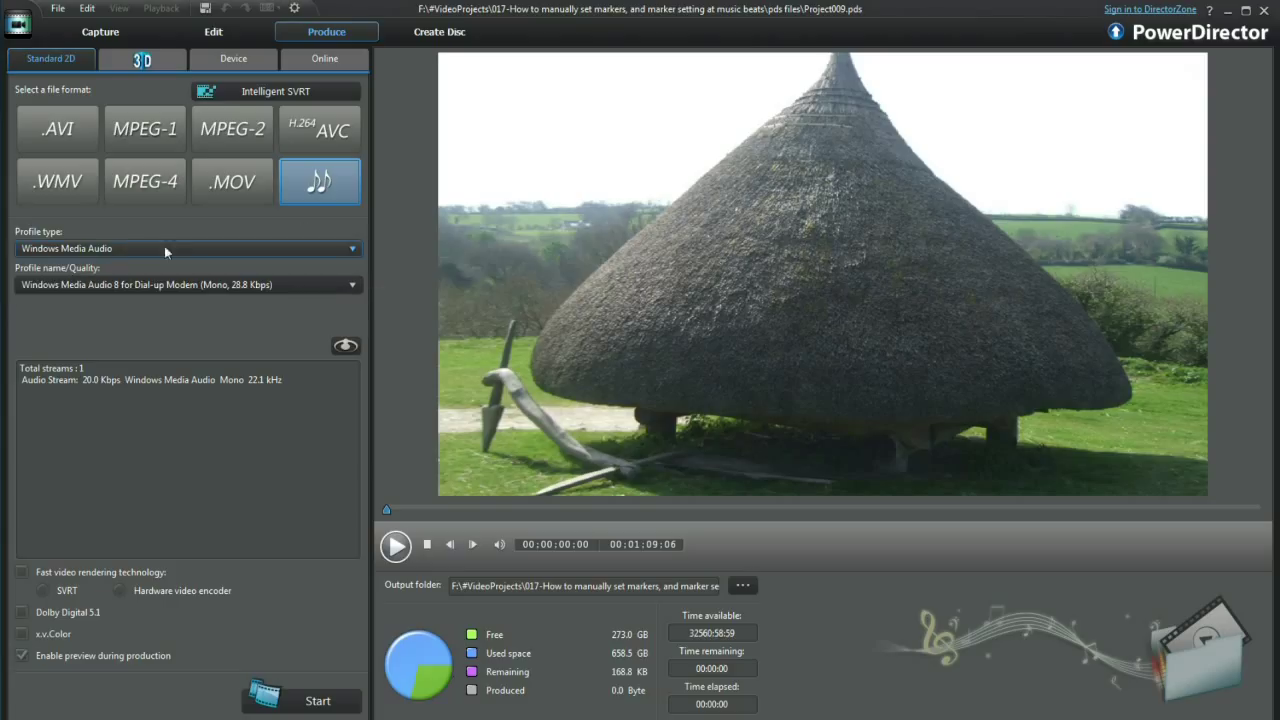
left_click(354, 287)
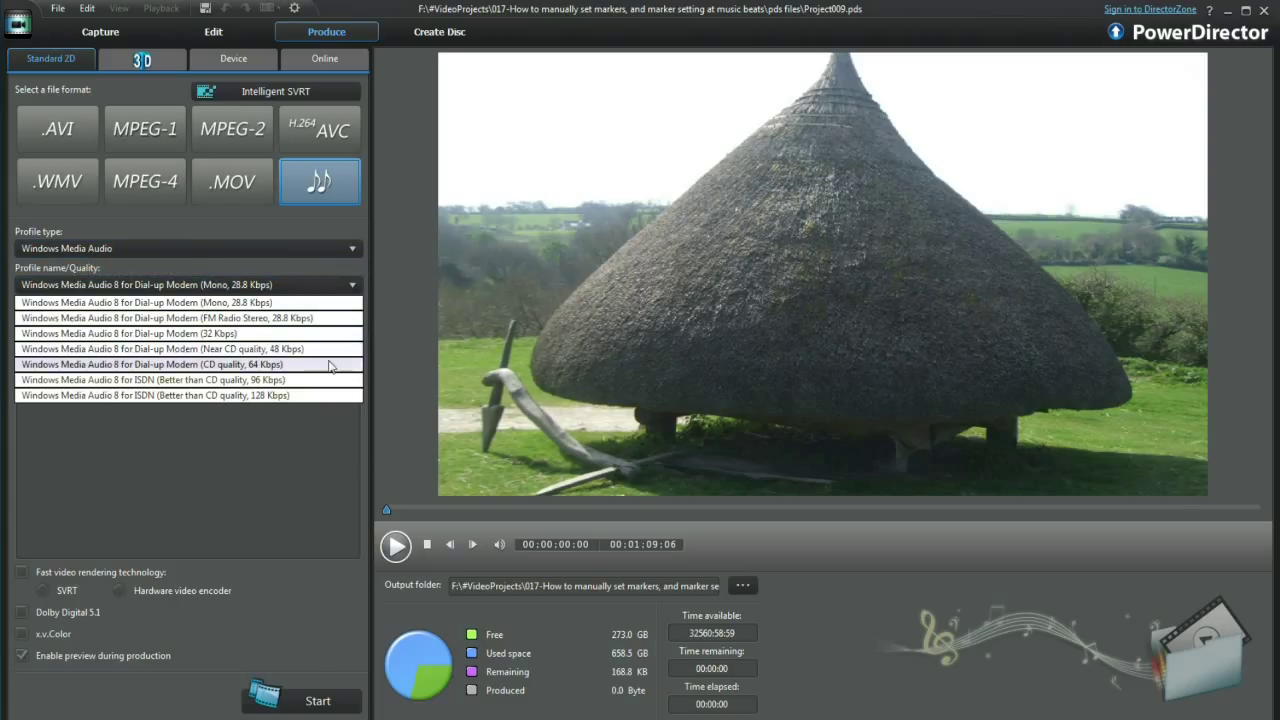
left_click(316, 396)
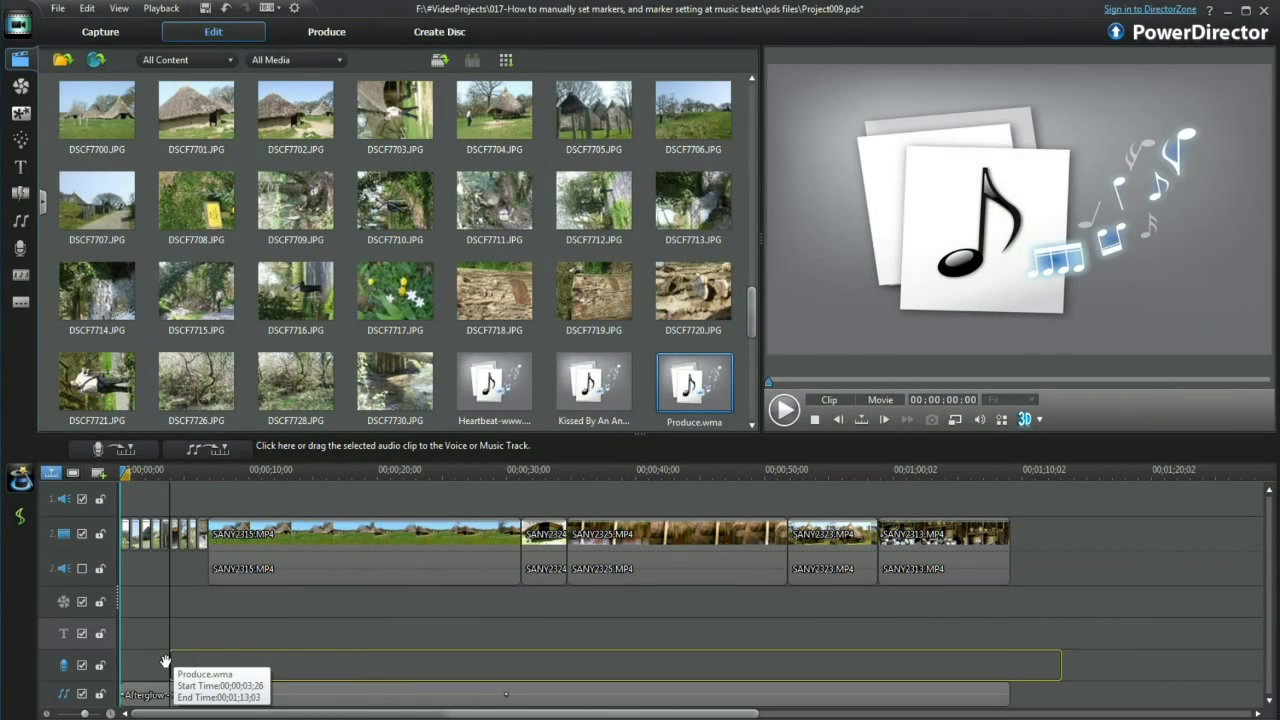
- Run automatic music beat detection on the Produce.wma timeline clip and apply the beat markers
left_click(330, 665)
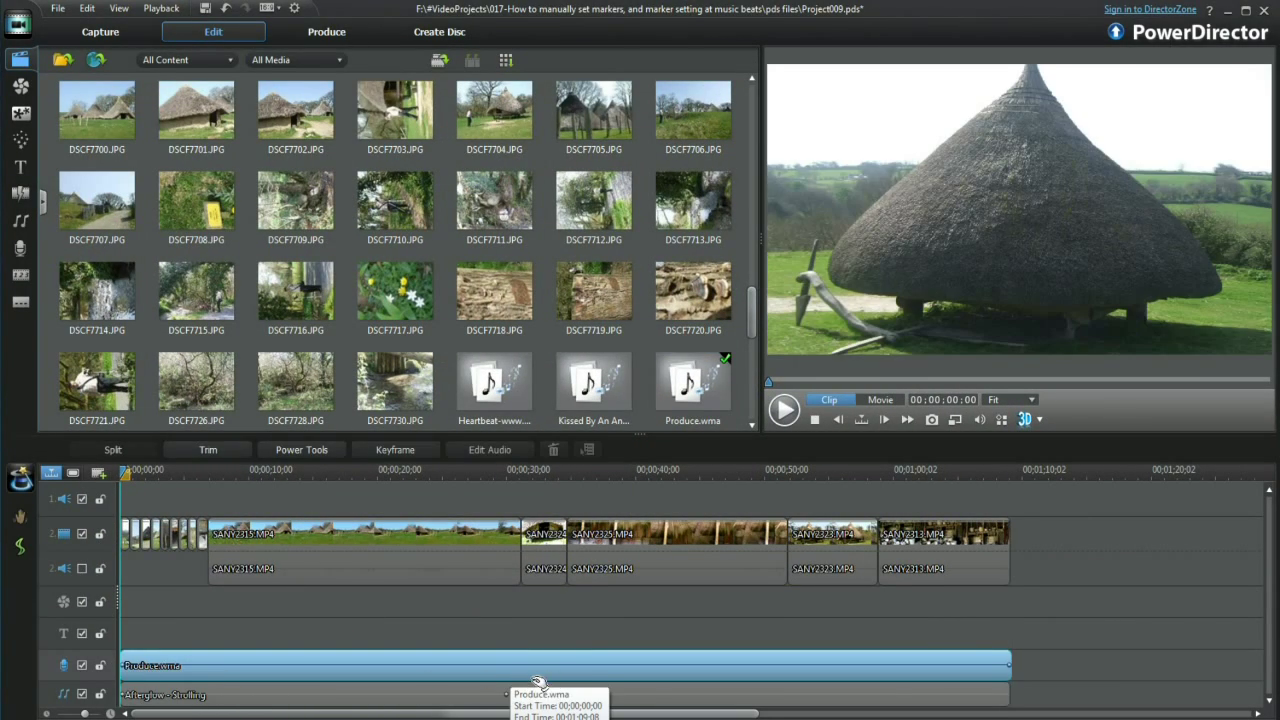
right_click(855, 682)
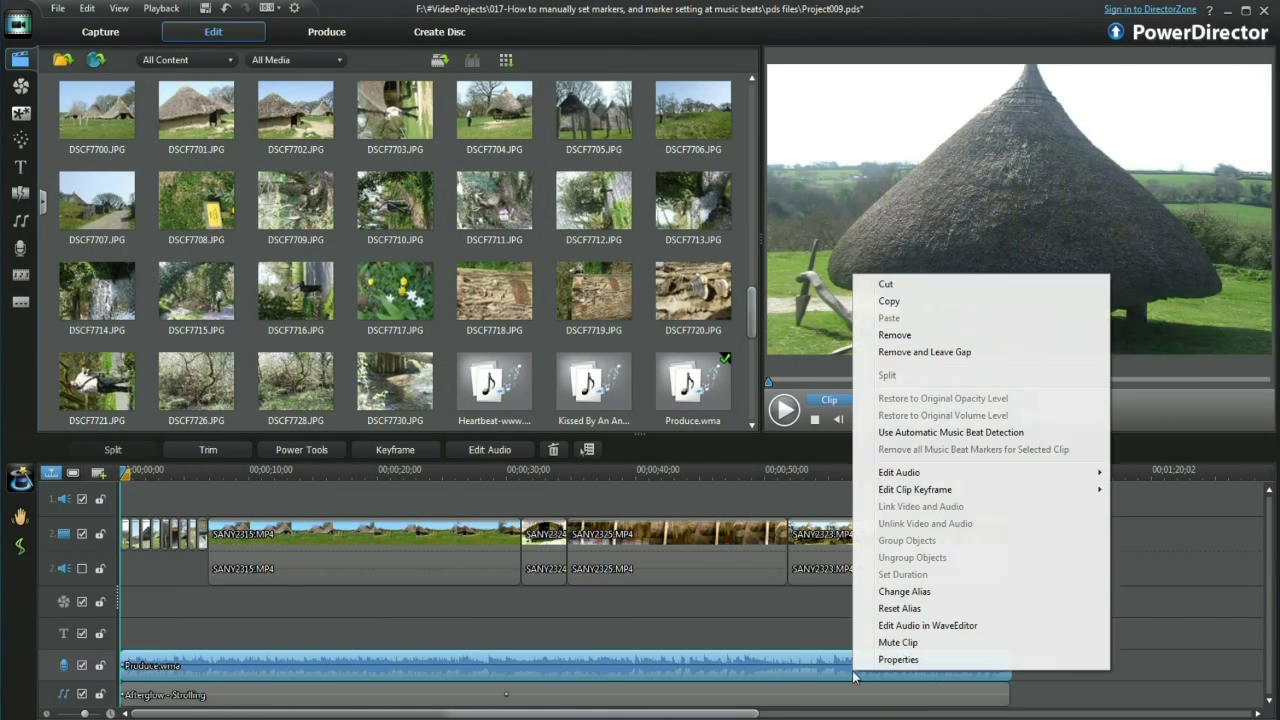
left_click(985, 431)
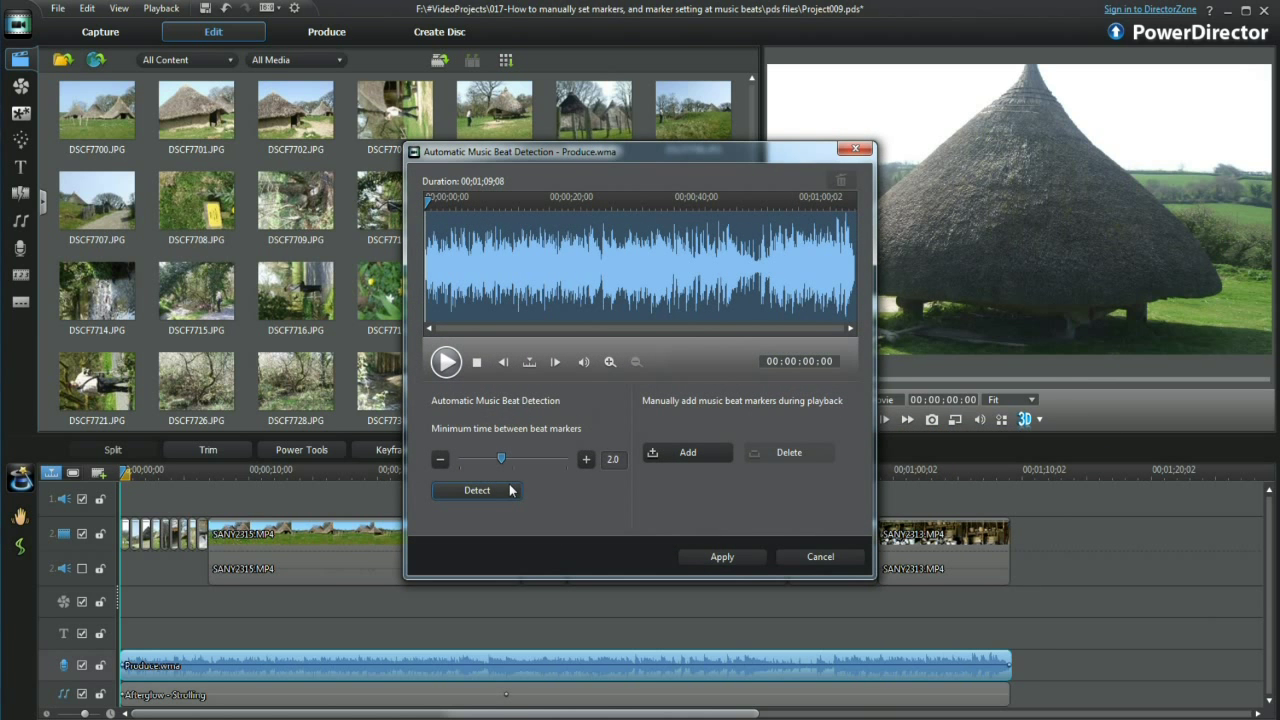
left_click(510, 490)
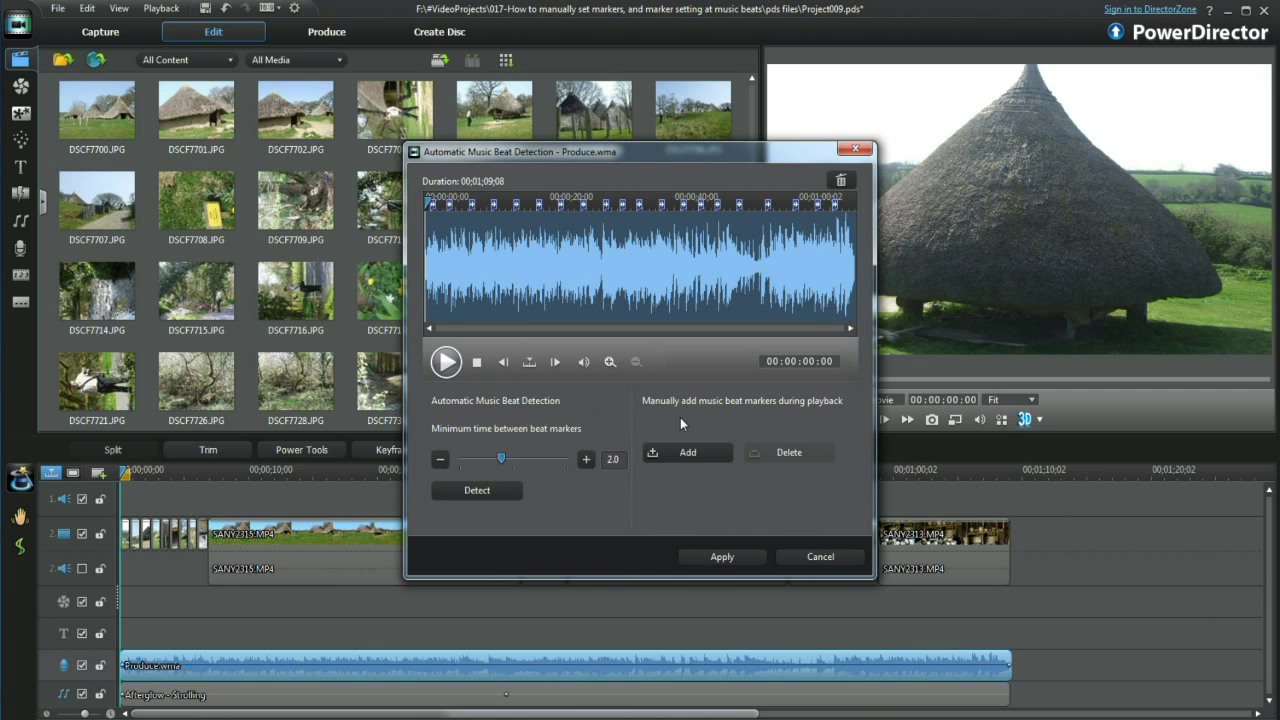
left_click(722, 556)
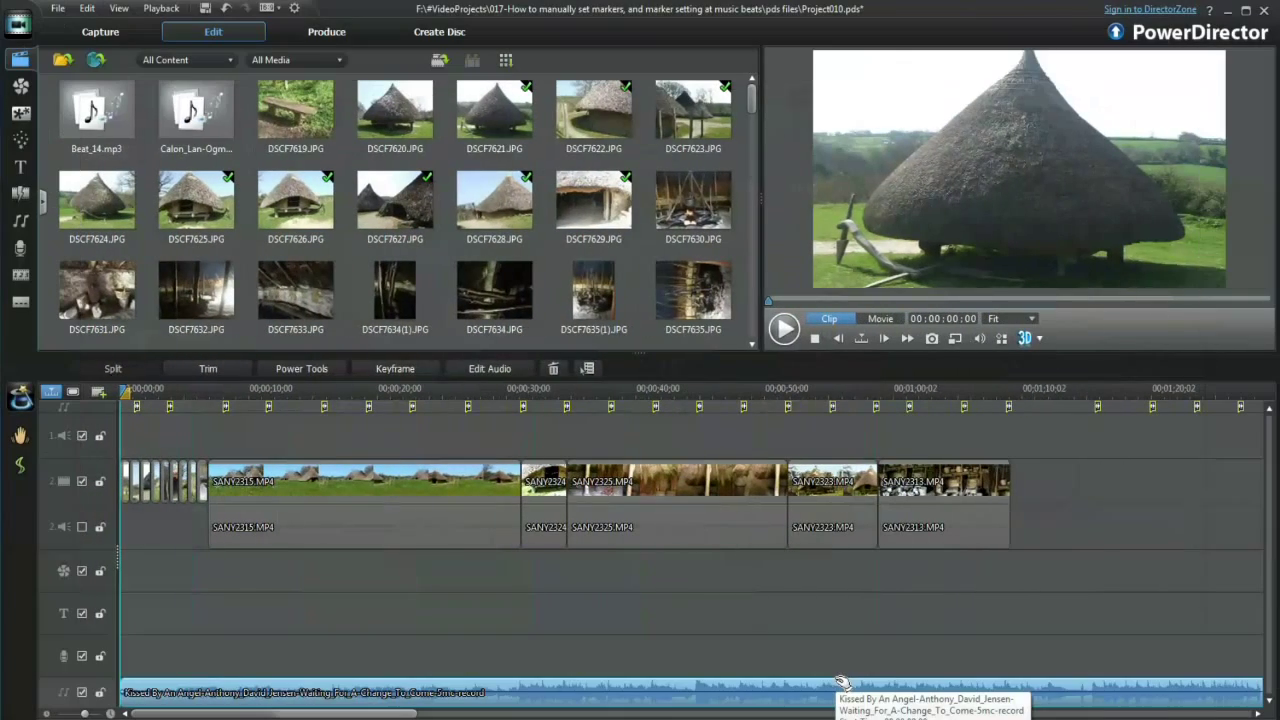